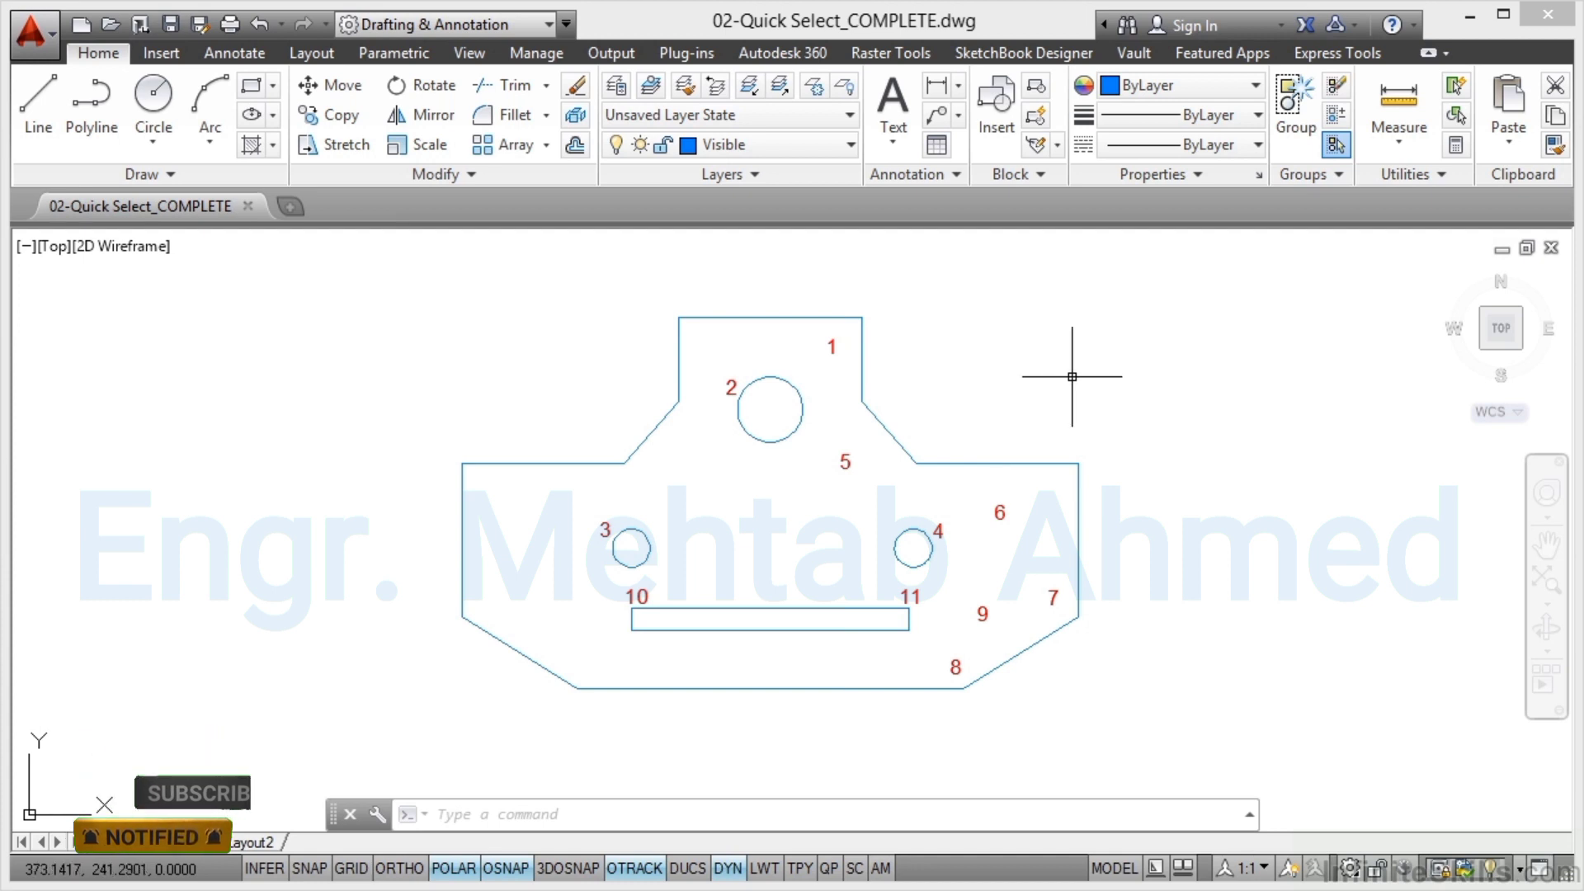
# - Quick-select every circle in the entire drawing with a radius less than 20, and clear the selection
pyautogui.moveTo(1104, 366); pyautogui.dragTo(776, 376, button='middle')
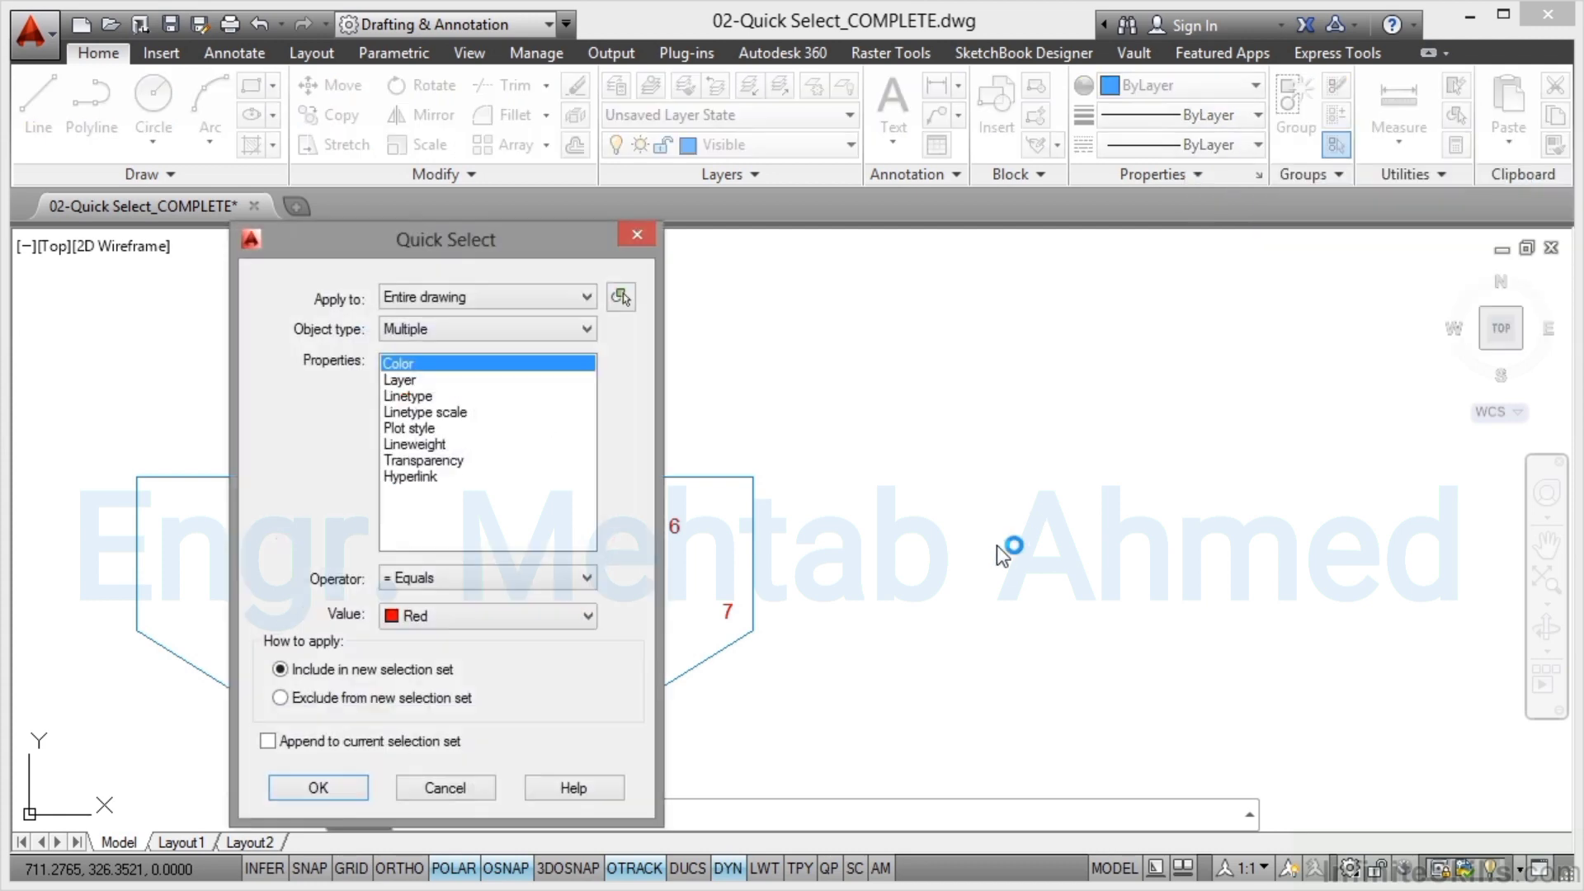
pyautogui.moveTo(532, 241)
pyautogui.mouseDown()
pyautogui.moveTo(932, 251)
pyautogui.moveTo(1260, 234)
pyautogui.mouseUp()
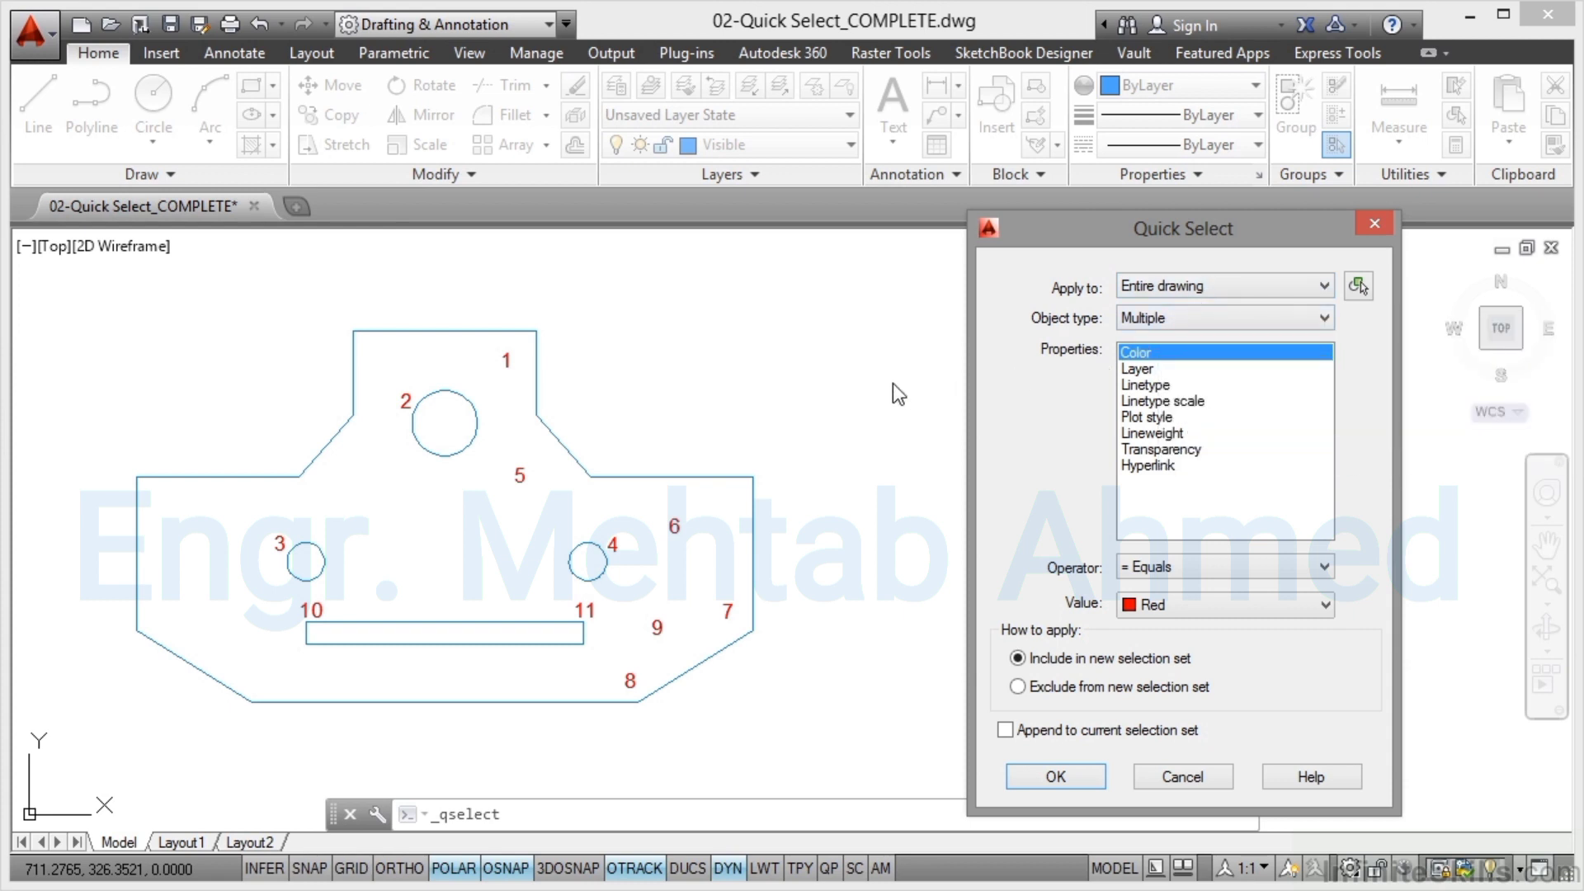
pyautogui.click(1320, 319)
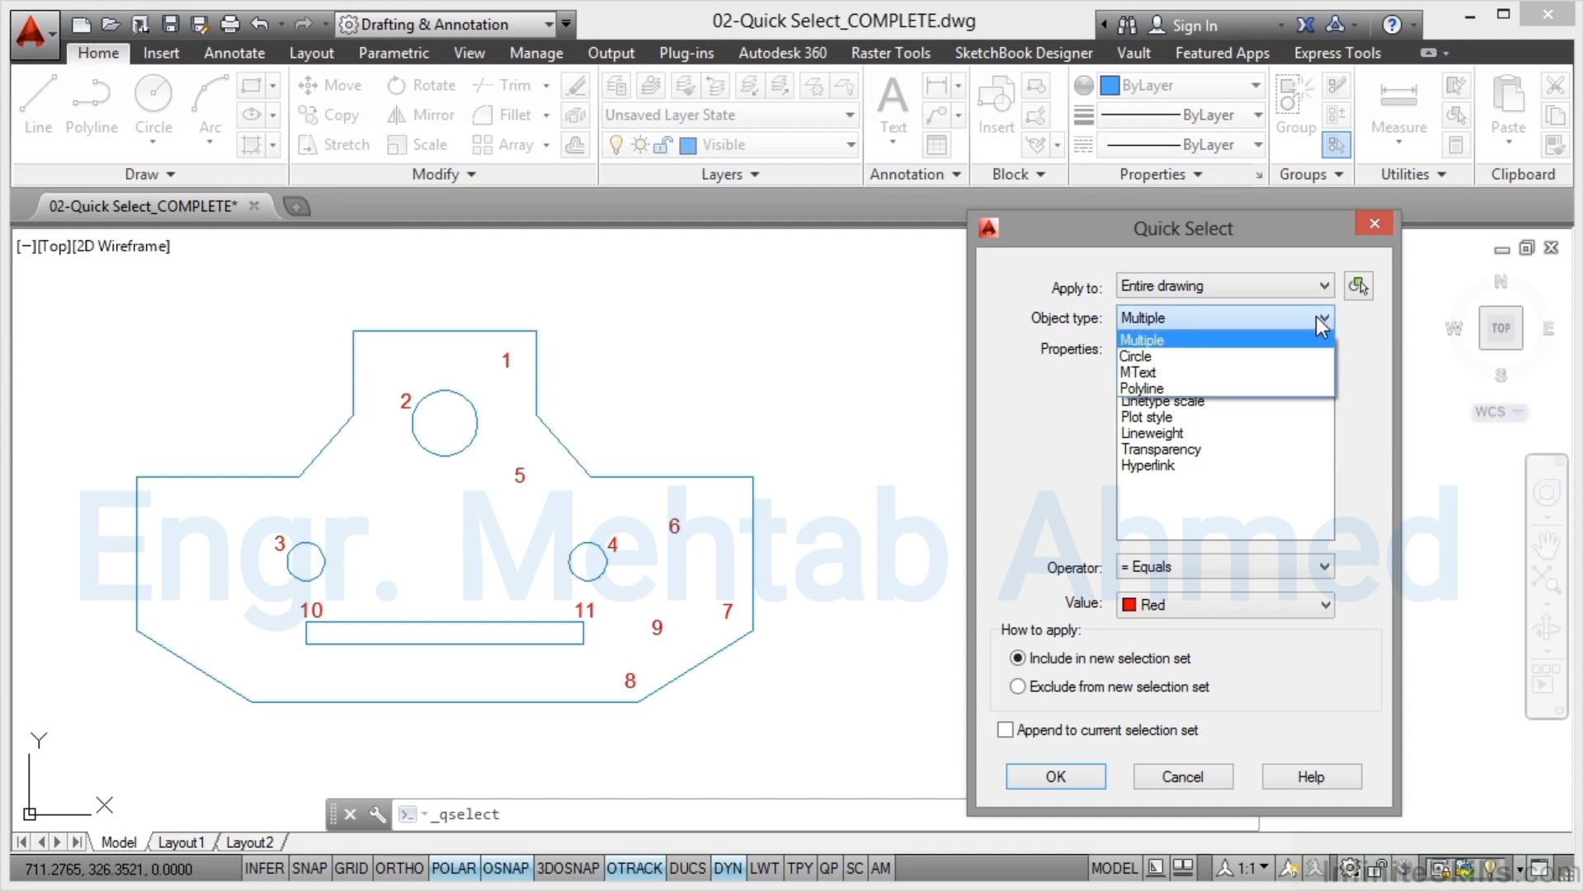
pyautogui.click(1181, 356)
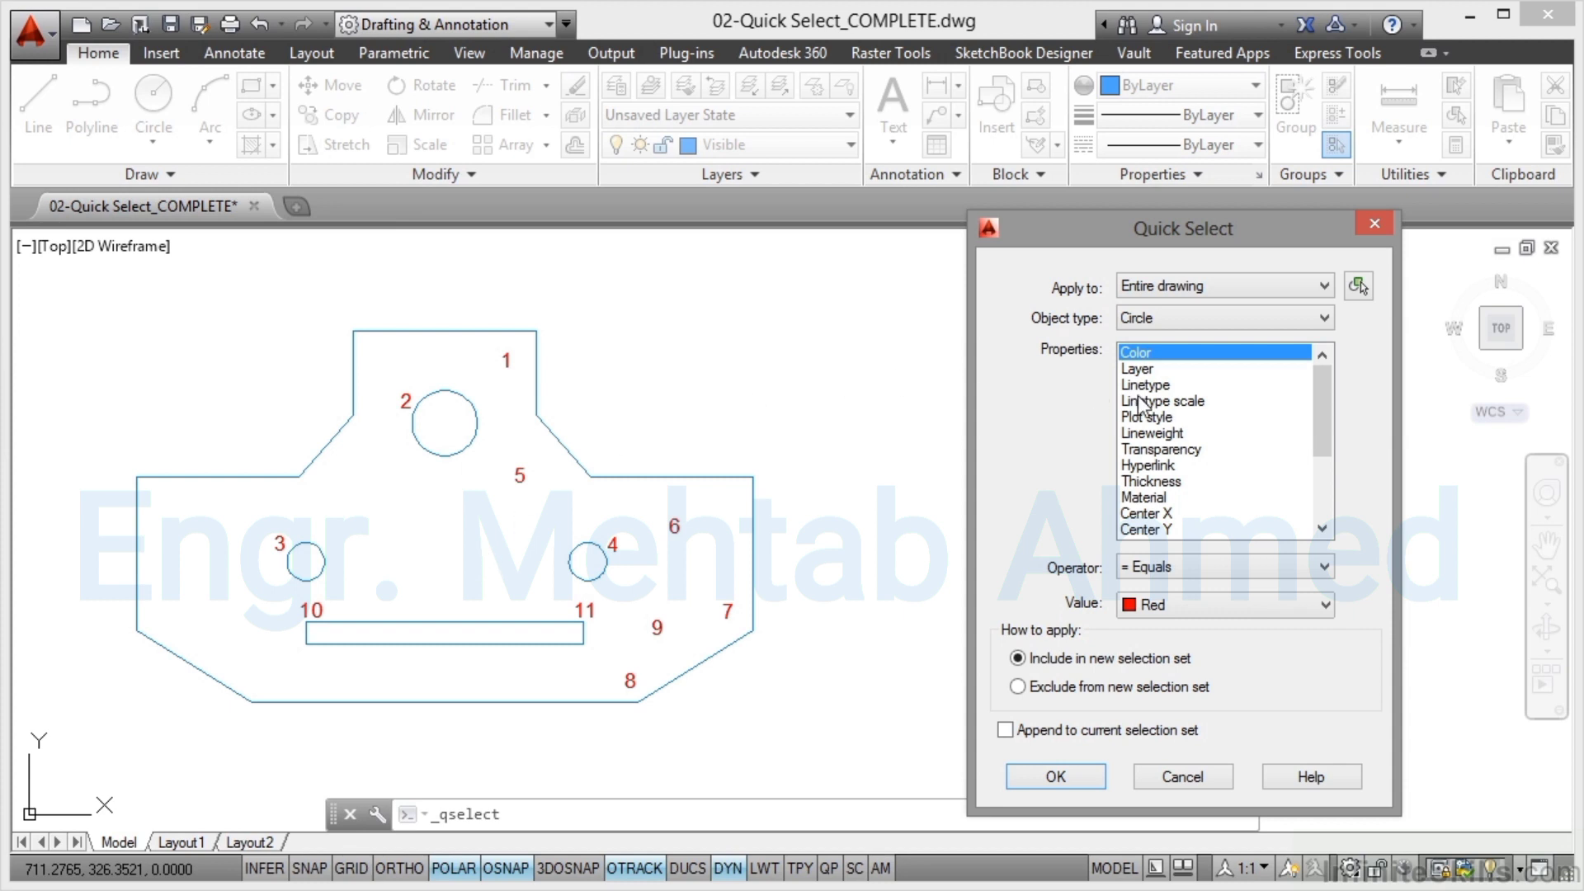
pyautogui.moveTo(1323, 398); pyautogui.dragTo(1328, 442)
pyautogui.click(1141, 469)
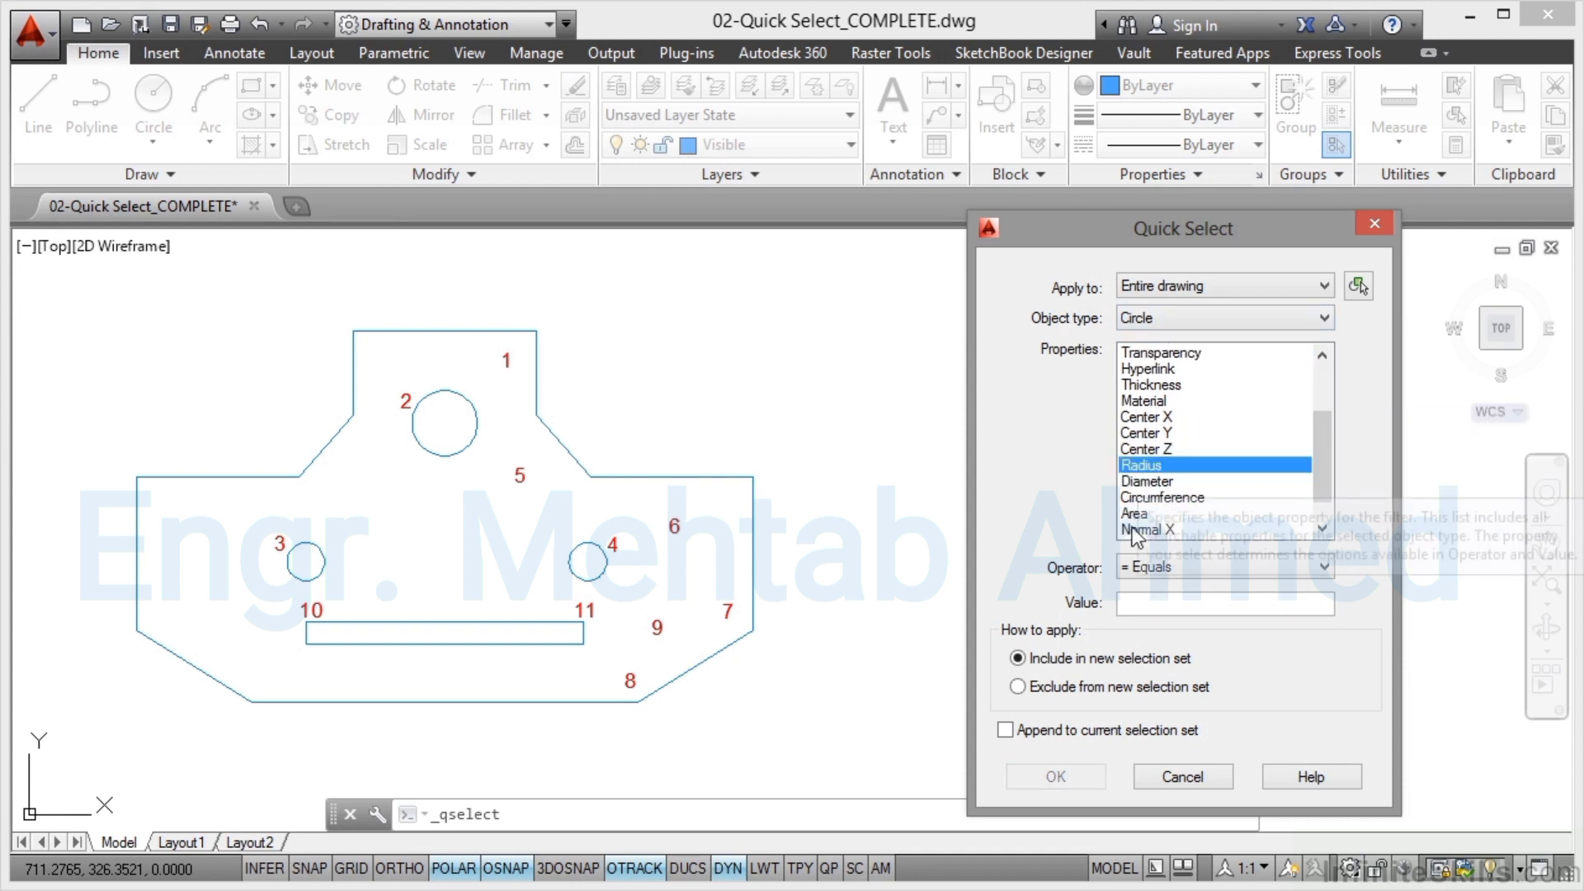
pyautogui.click(1305, 568)
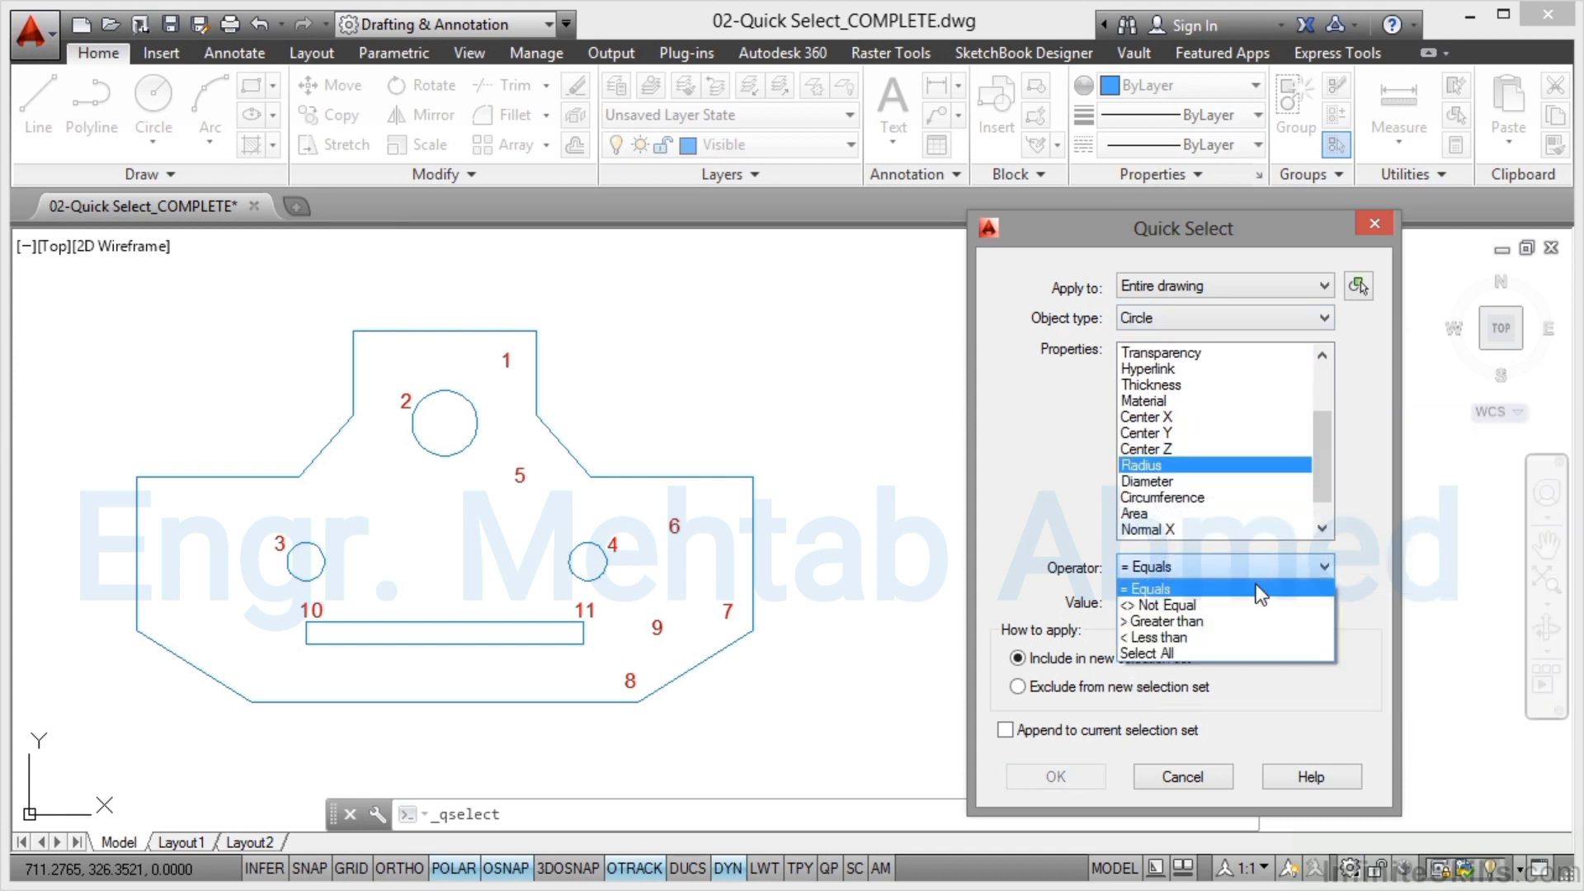
pyautogui.click(1170, 639)
pyautogui.click(1165, 608)
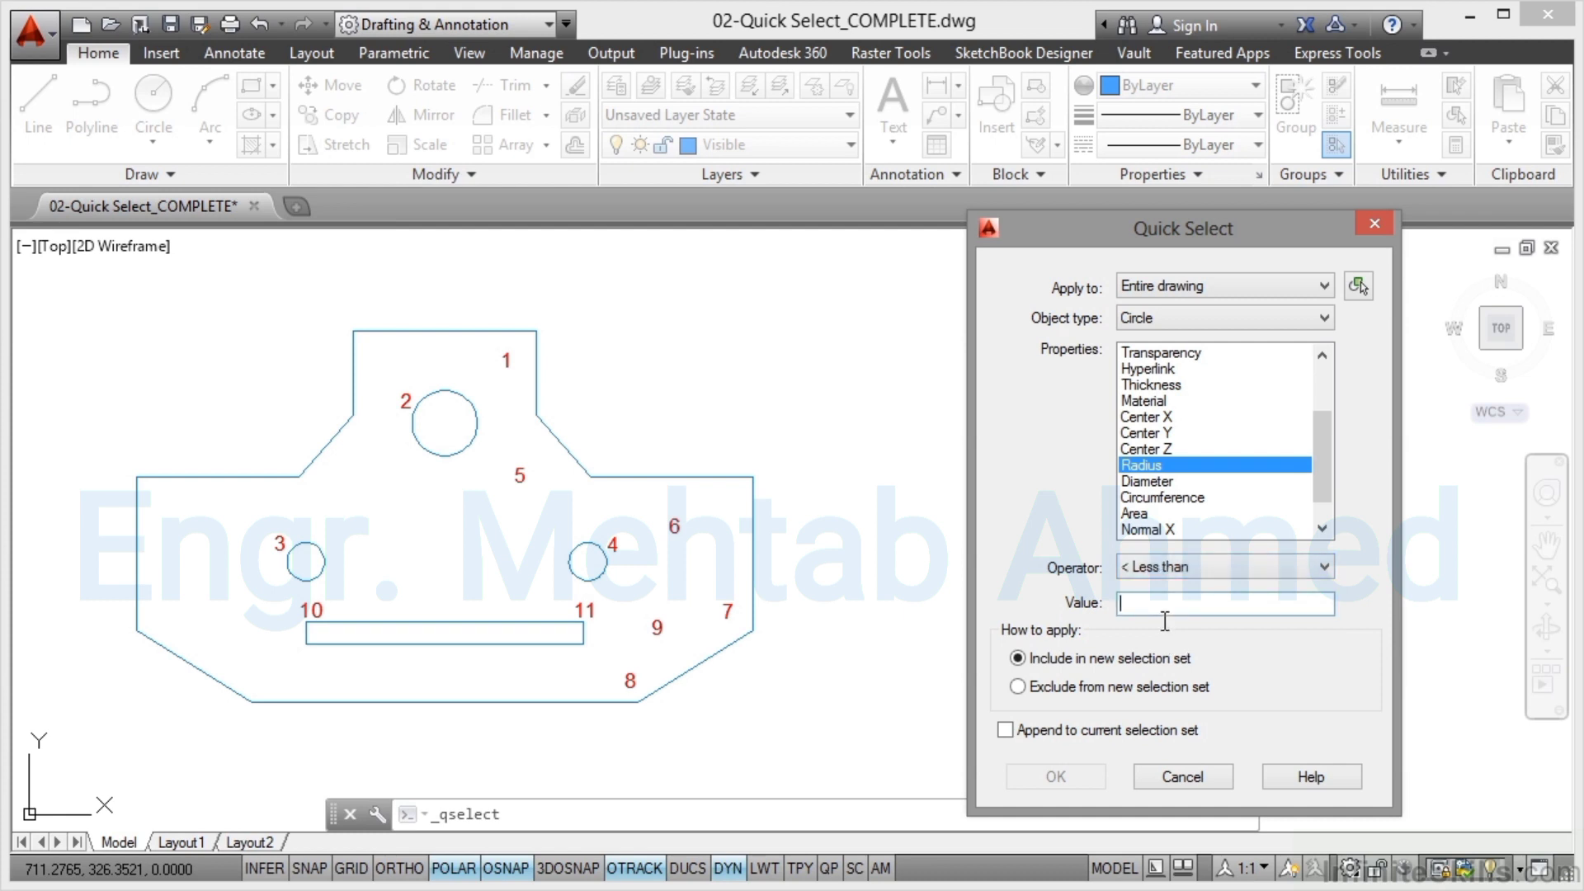
pyautogui.write('20')
pyautogui.click(1056, 776)
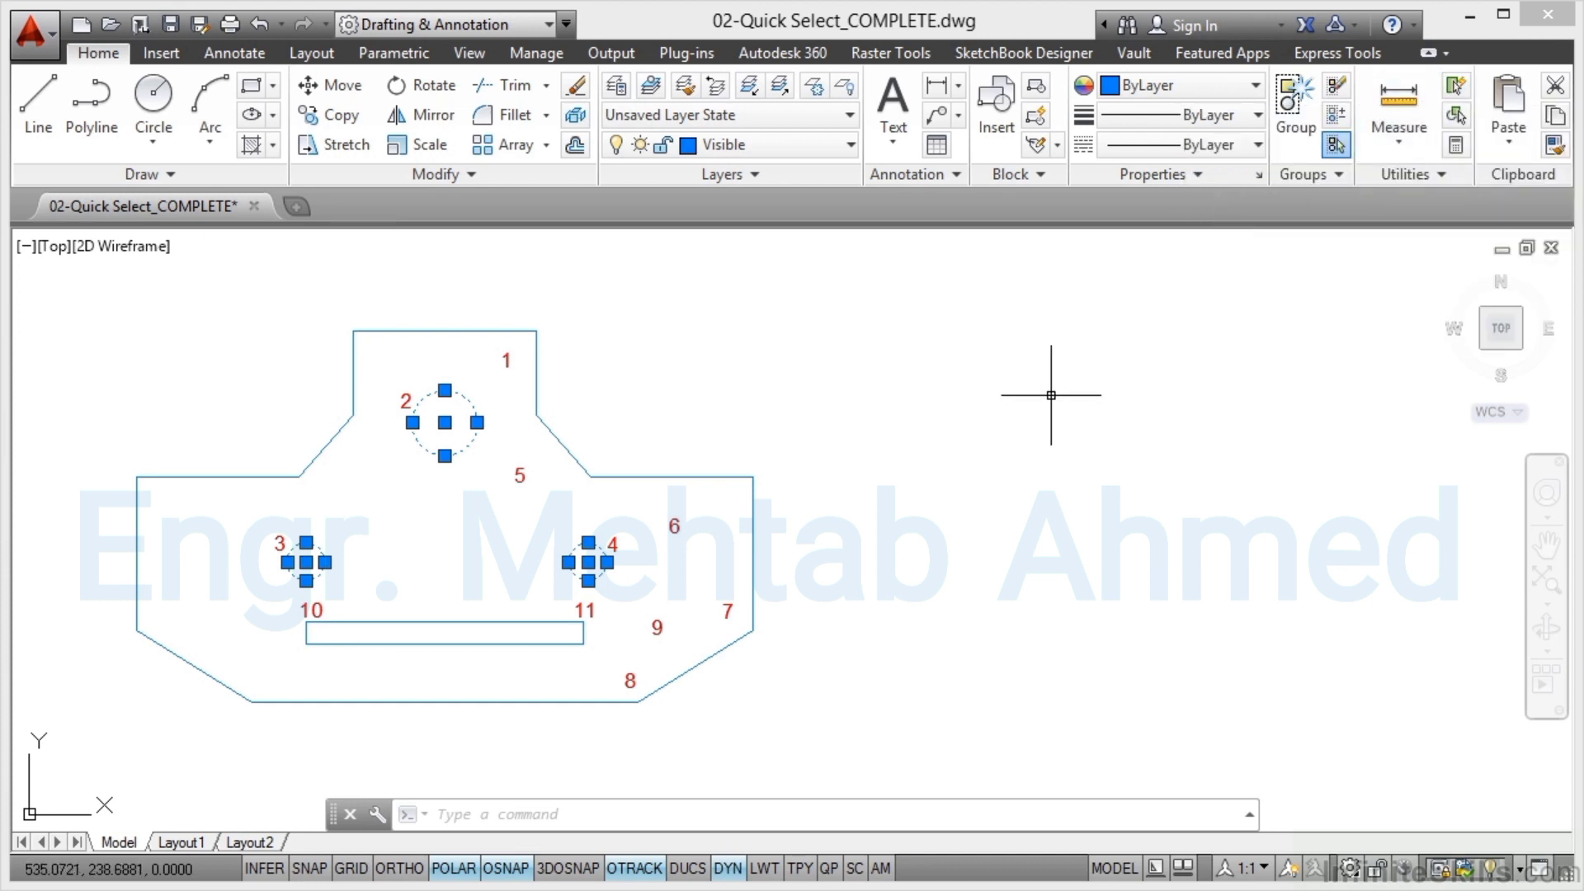
pyautogui.press('Escape')
pyautogui.press('Escape')
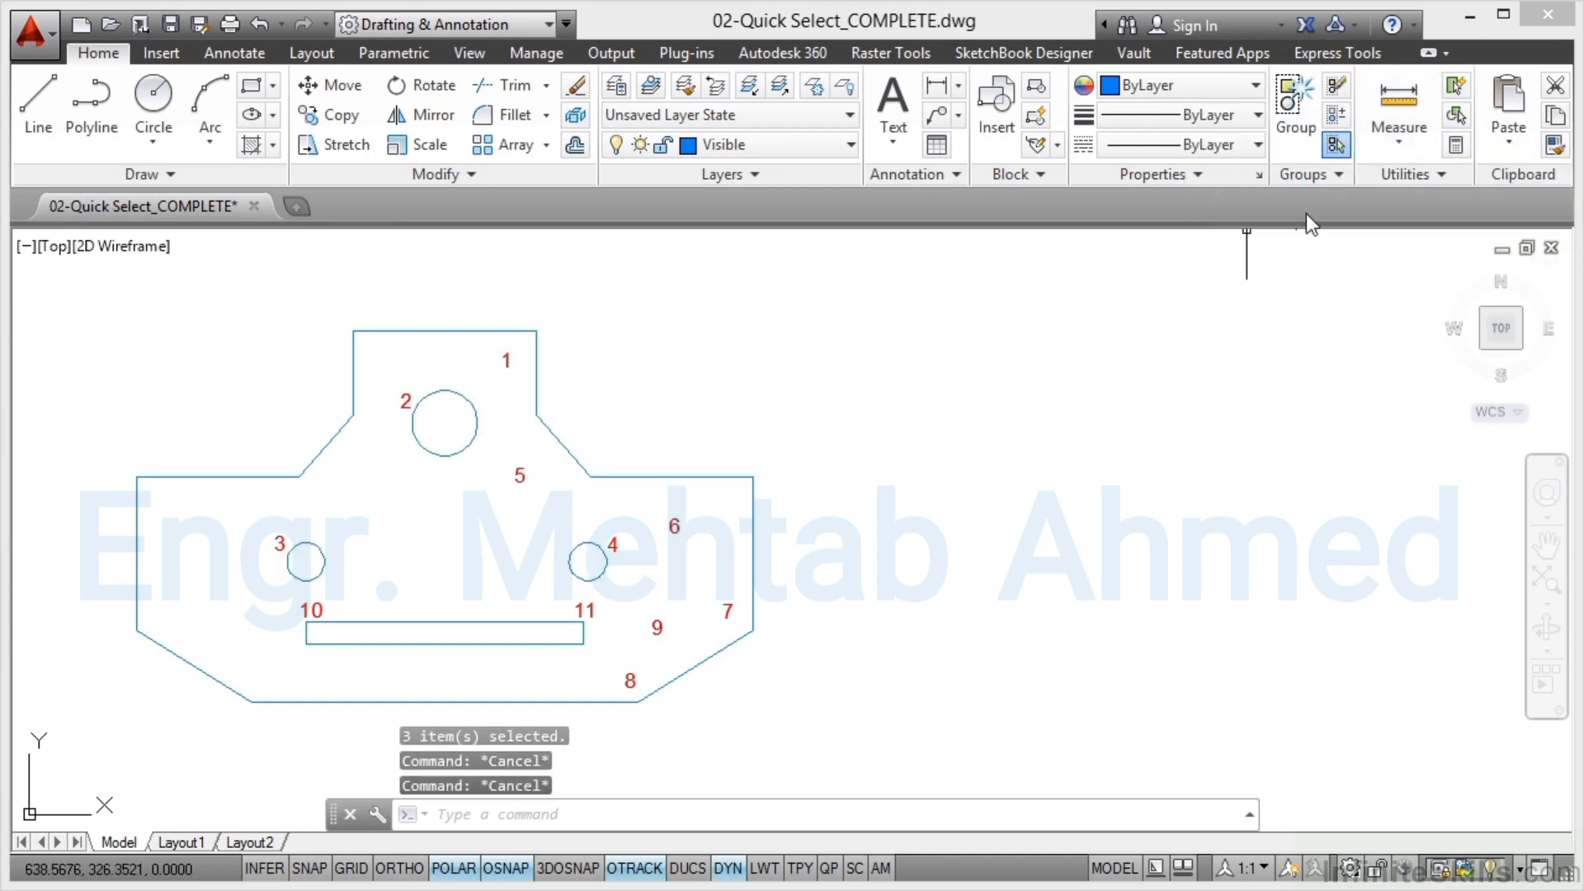
# - Quick-select the circles in the entire drawing whose radius is less than 15
pyautogui.click(1337, 145)
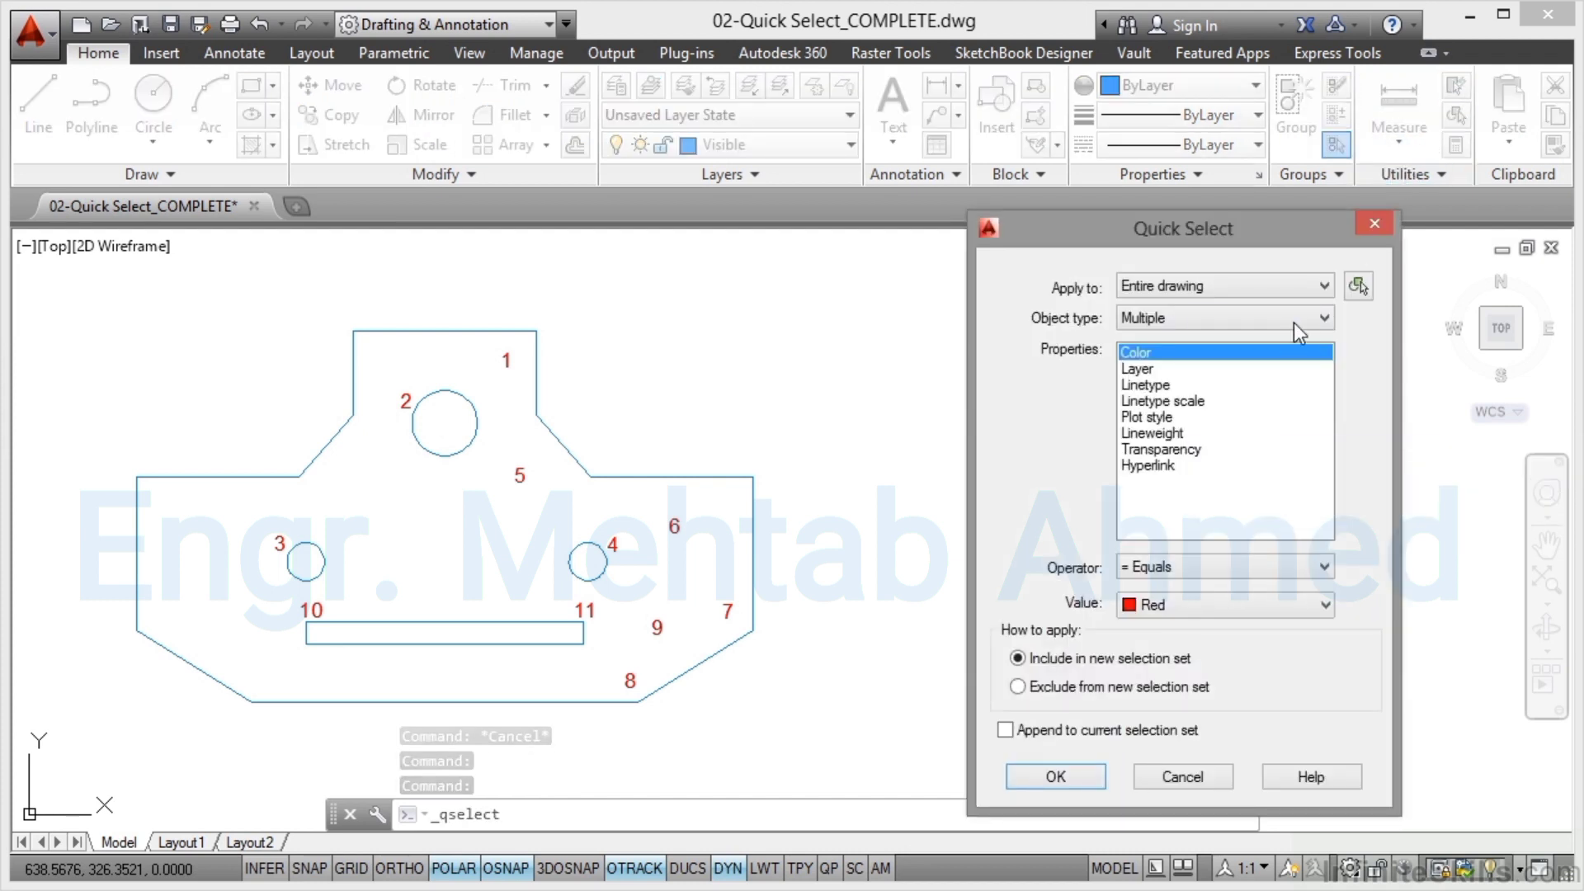
pyautogui.click(1153, 319)
pyautogui.click(1146, 357)
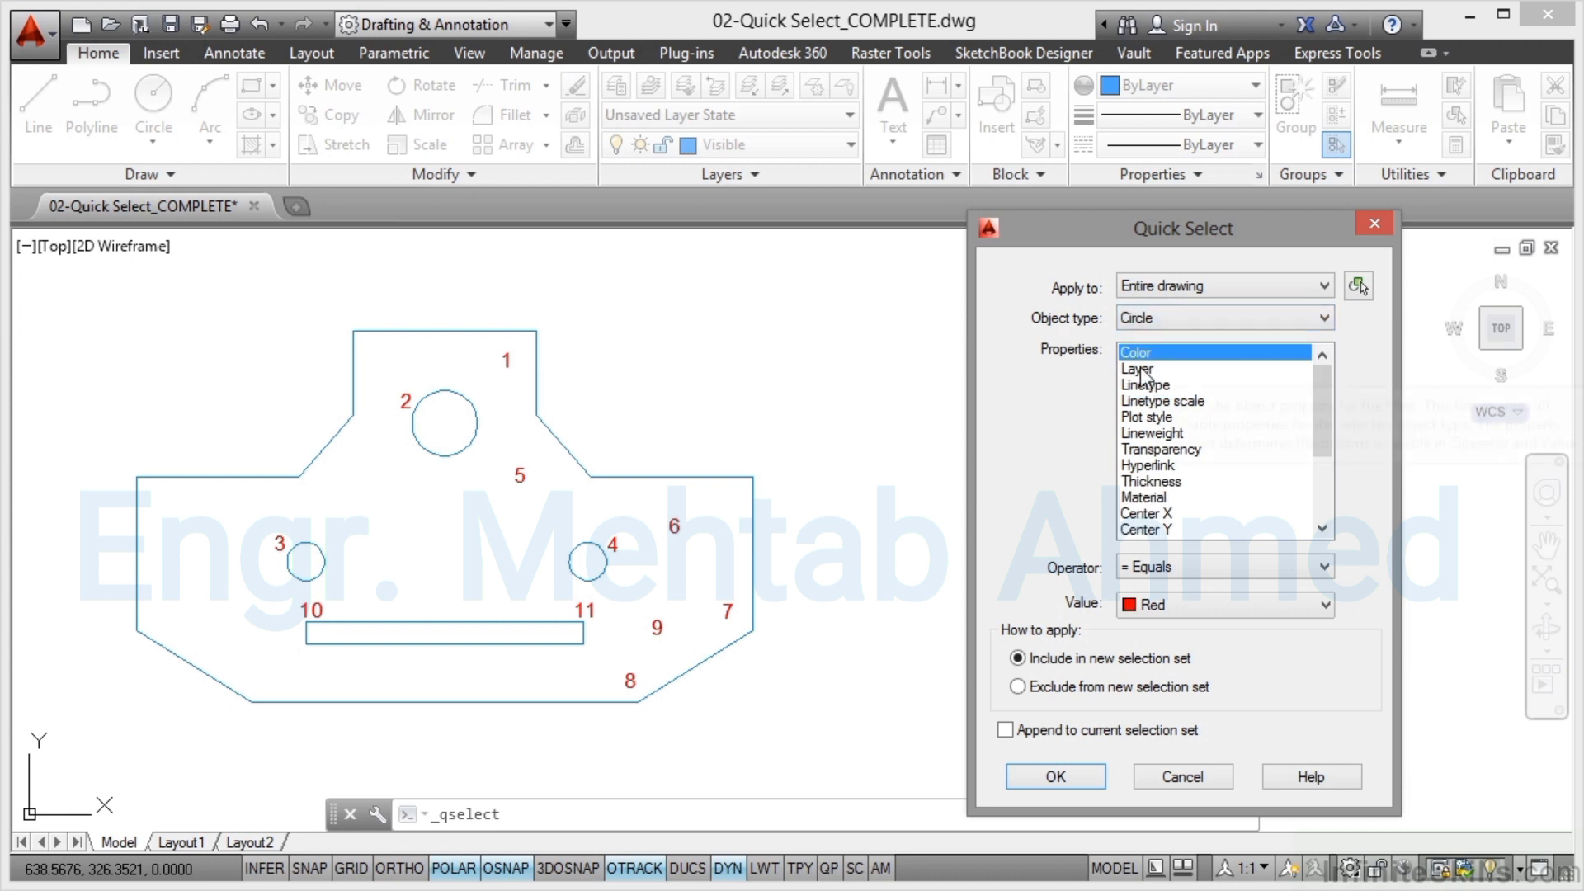
pyautogui.scroll(-1, 1325, 409)
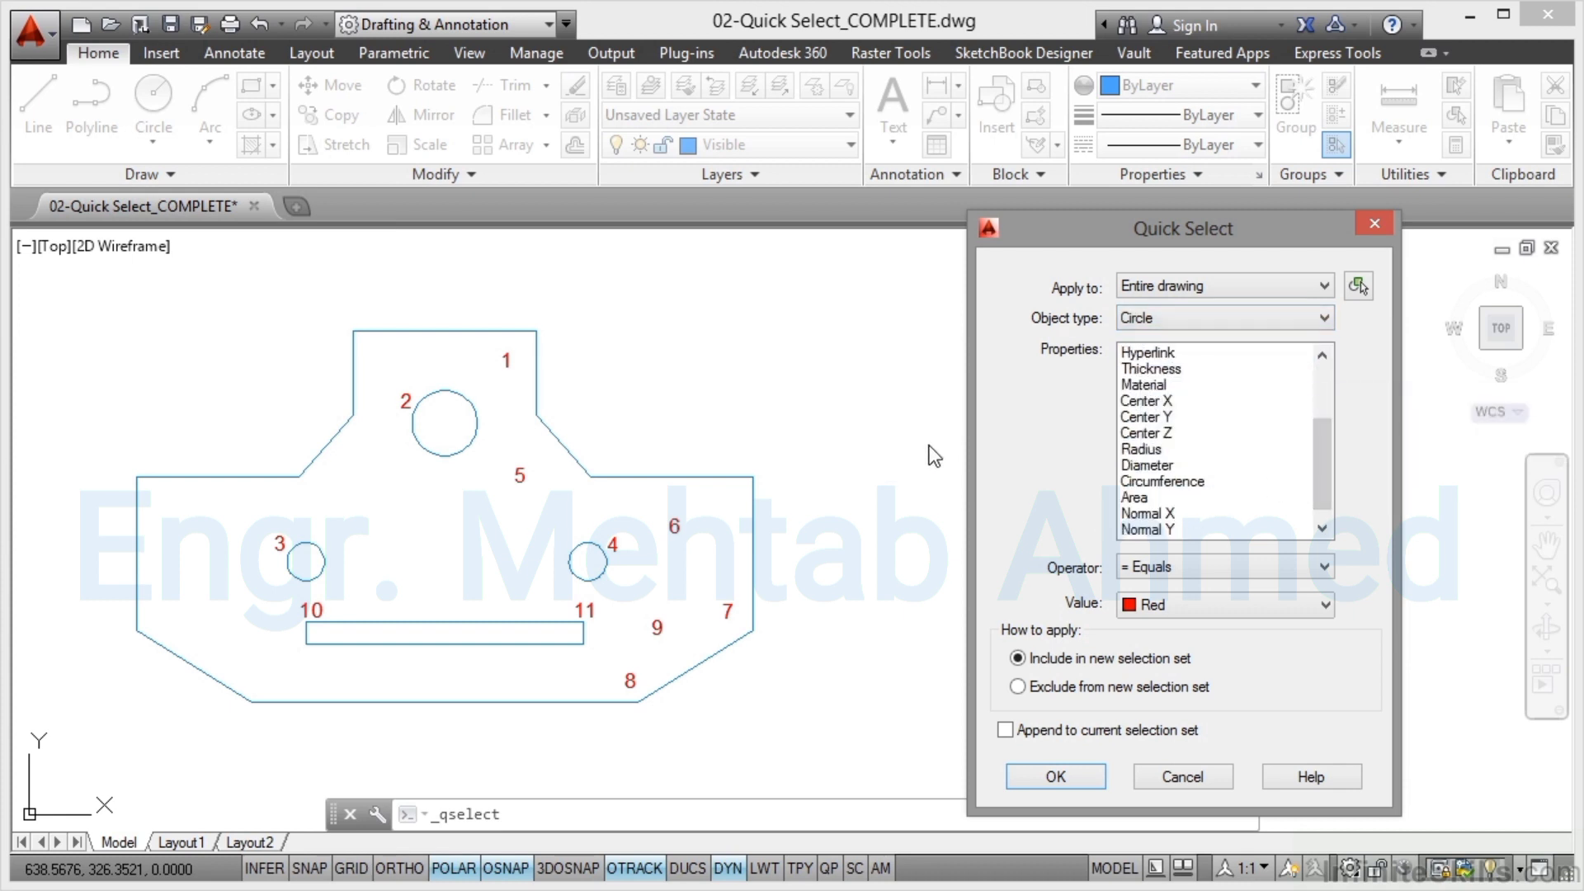
pyautogui.click(1141, 449)
pyautogui.click(1324, 565)
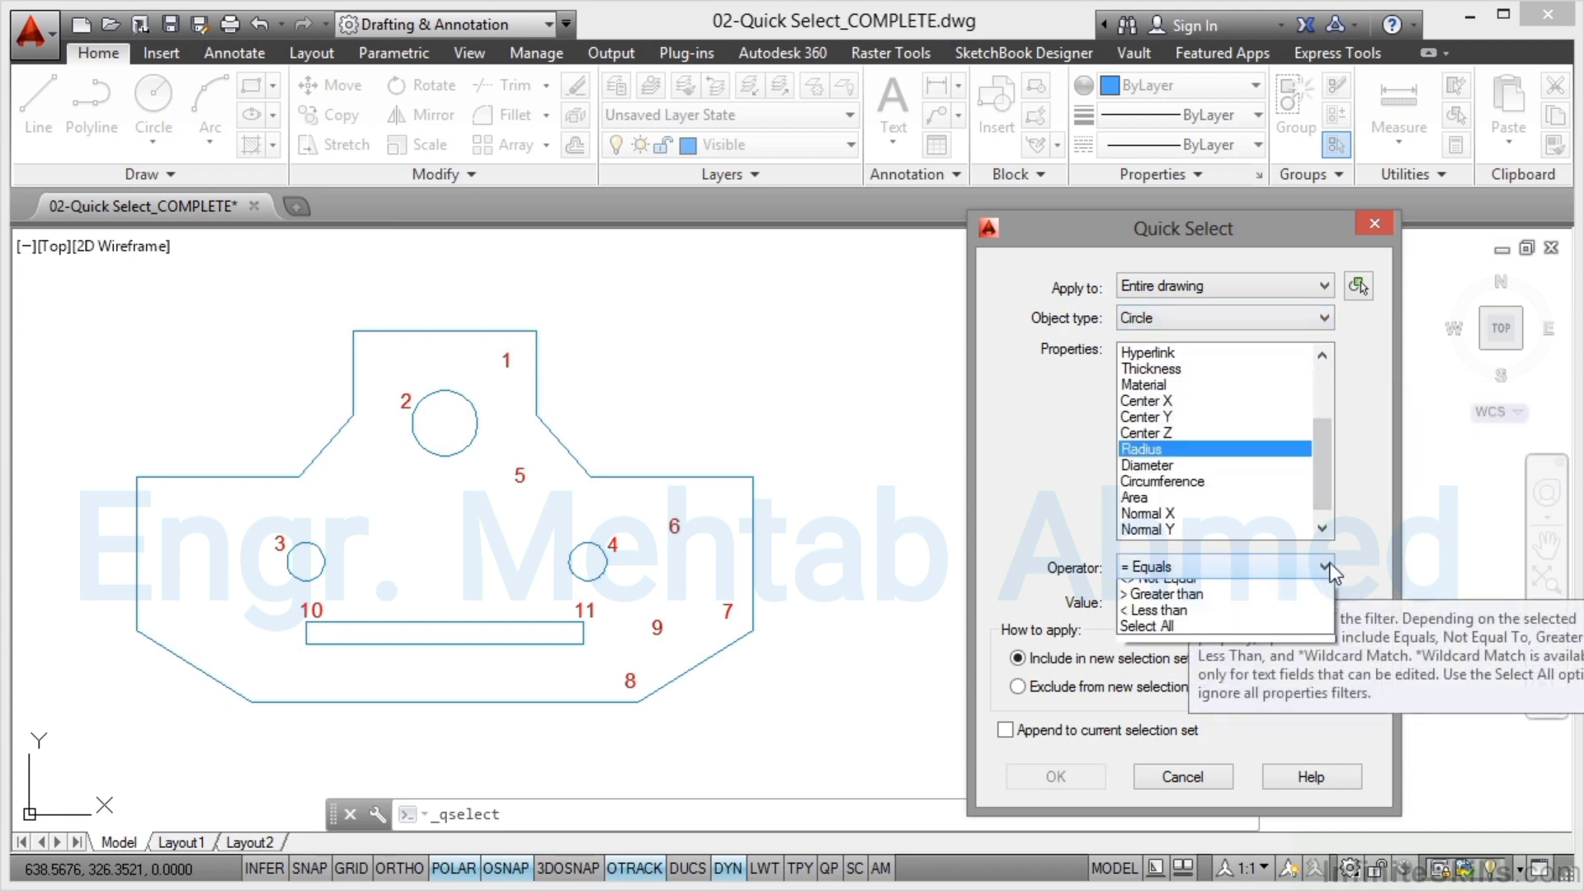
pyautogui.click(1159, 639)
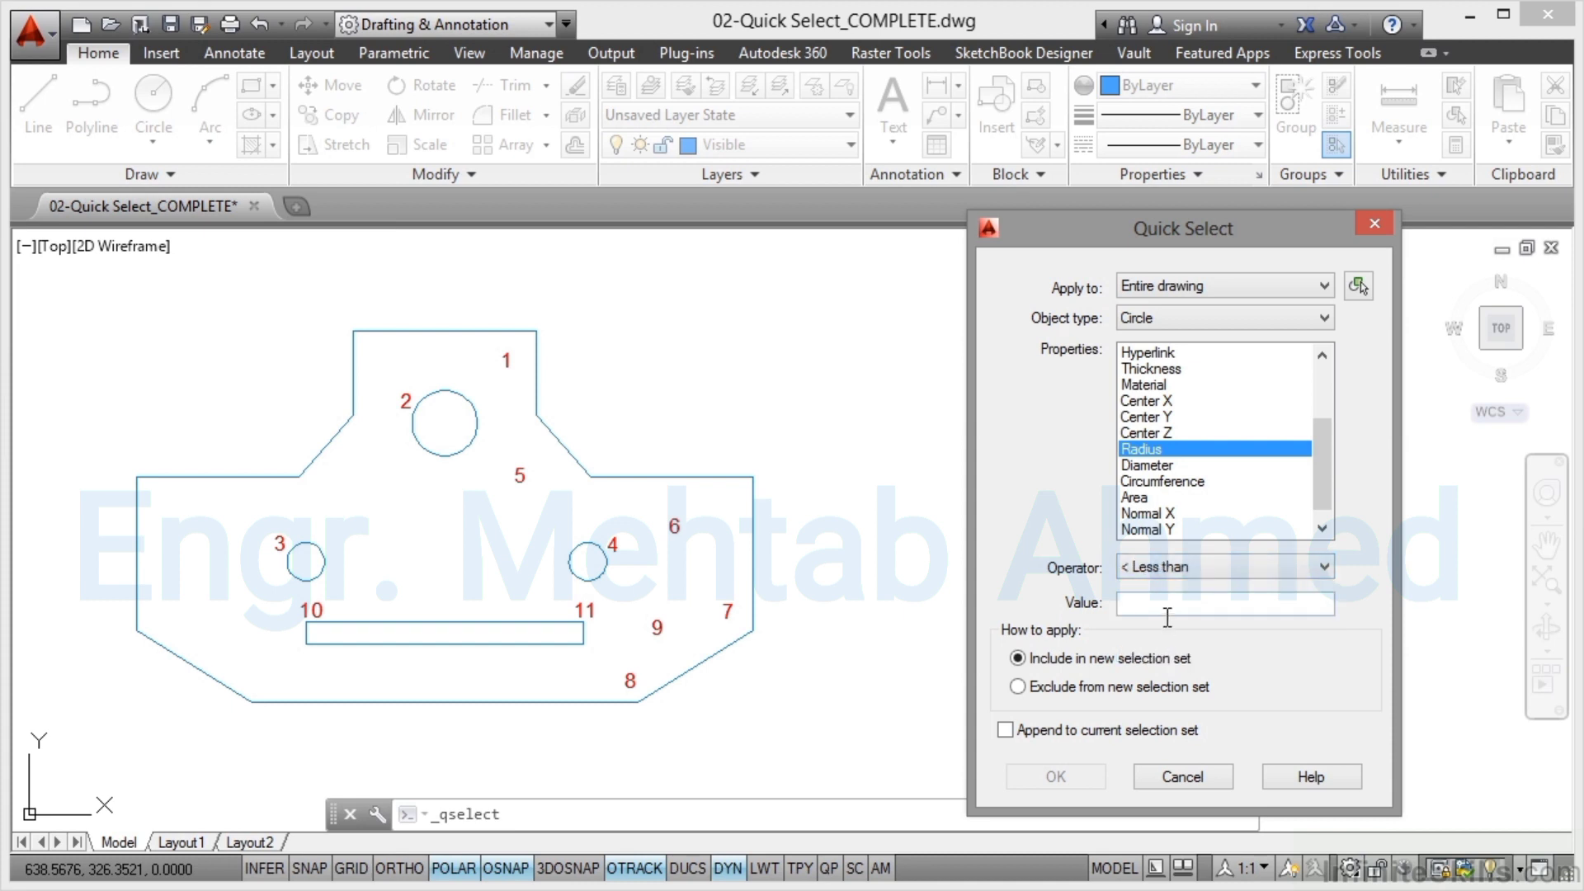
pyautogui.click(1167, 610)
pyautogui.write('15')
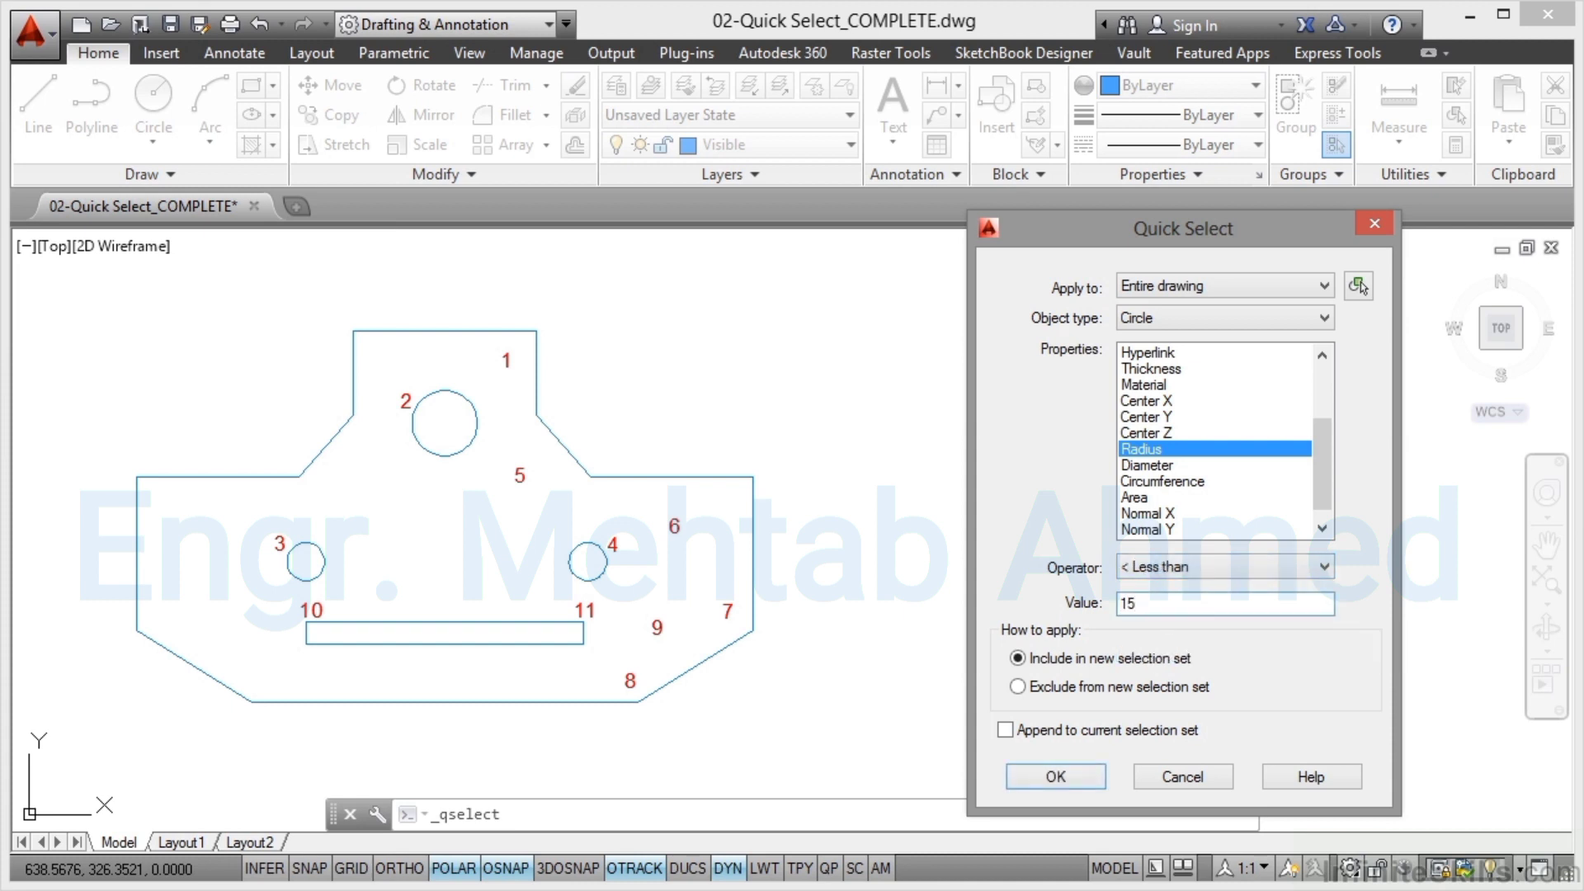
pyautogui.click(1056, 776)
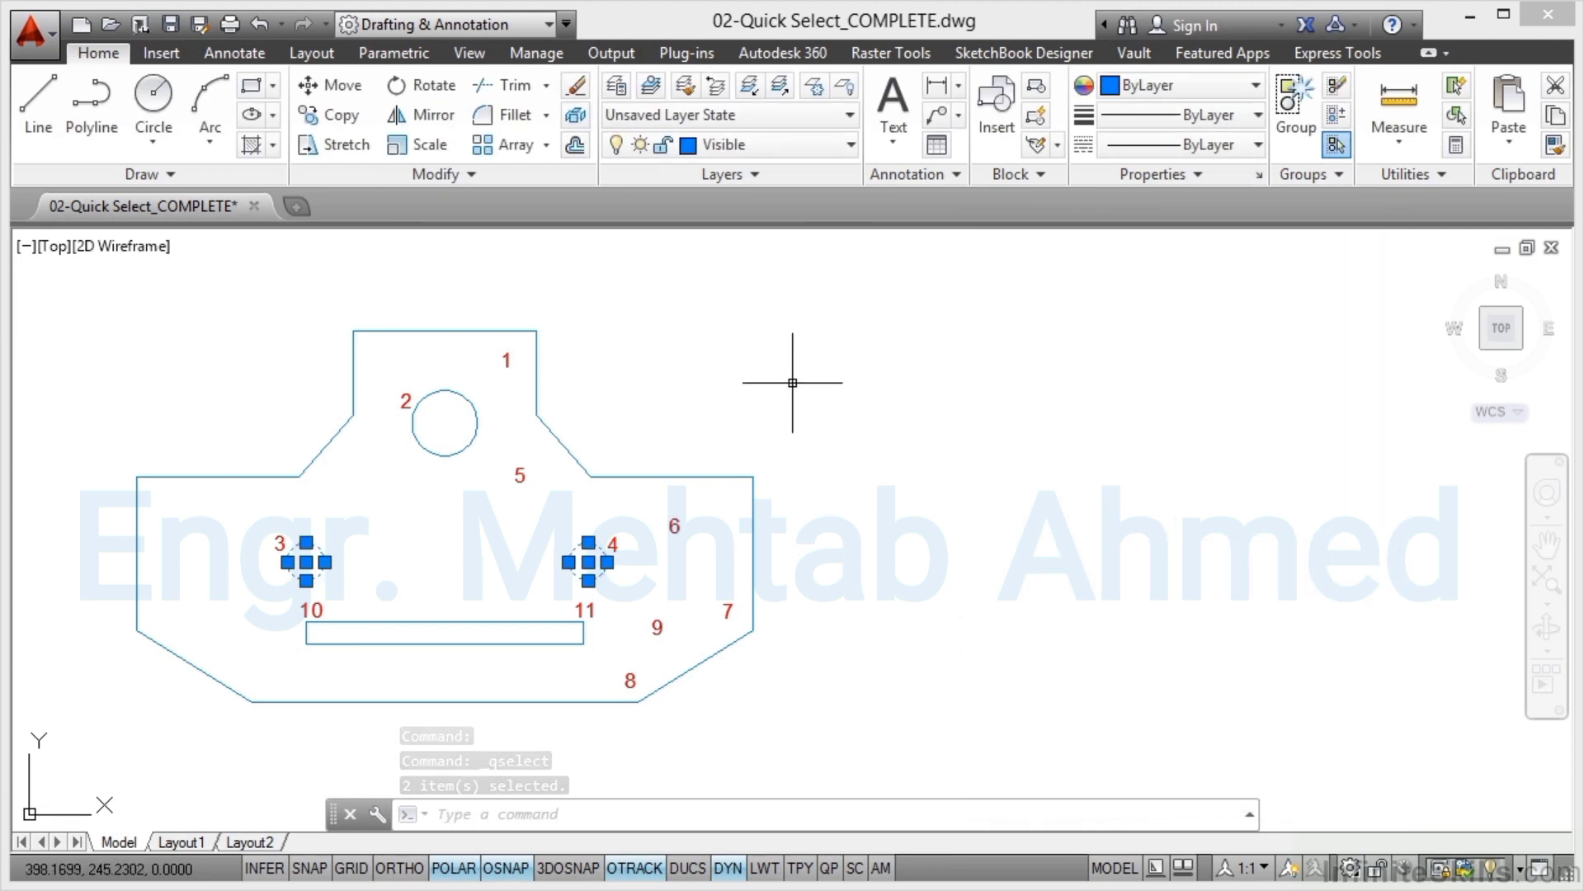
# - Set the radius of the two selected circles to 12.5 in their properties and deselect them
pyautogui.click(469, 52)
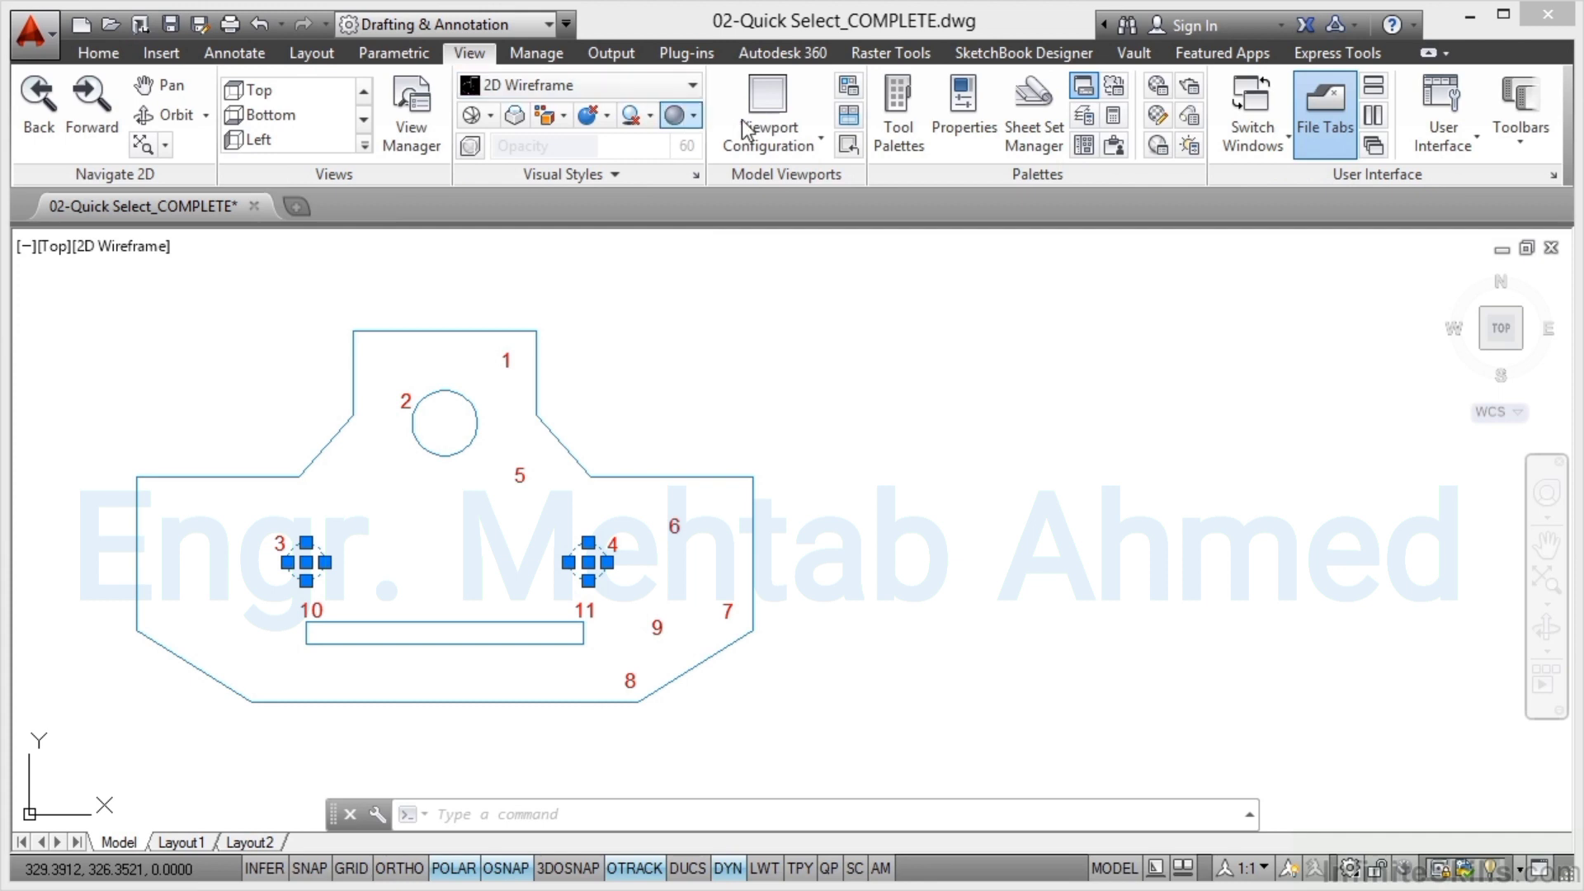
pyautogui.click(967, 113)
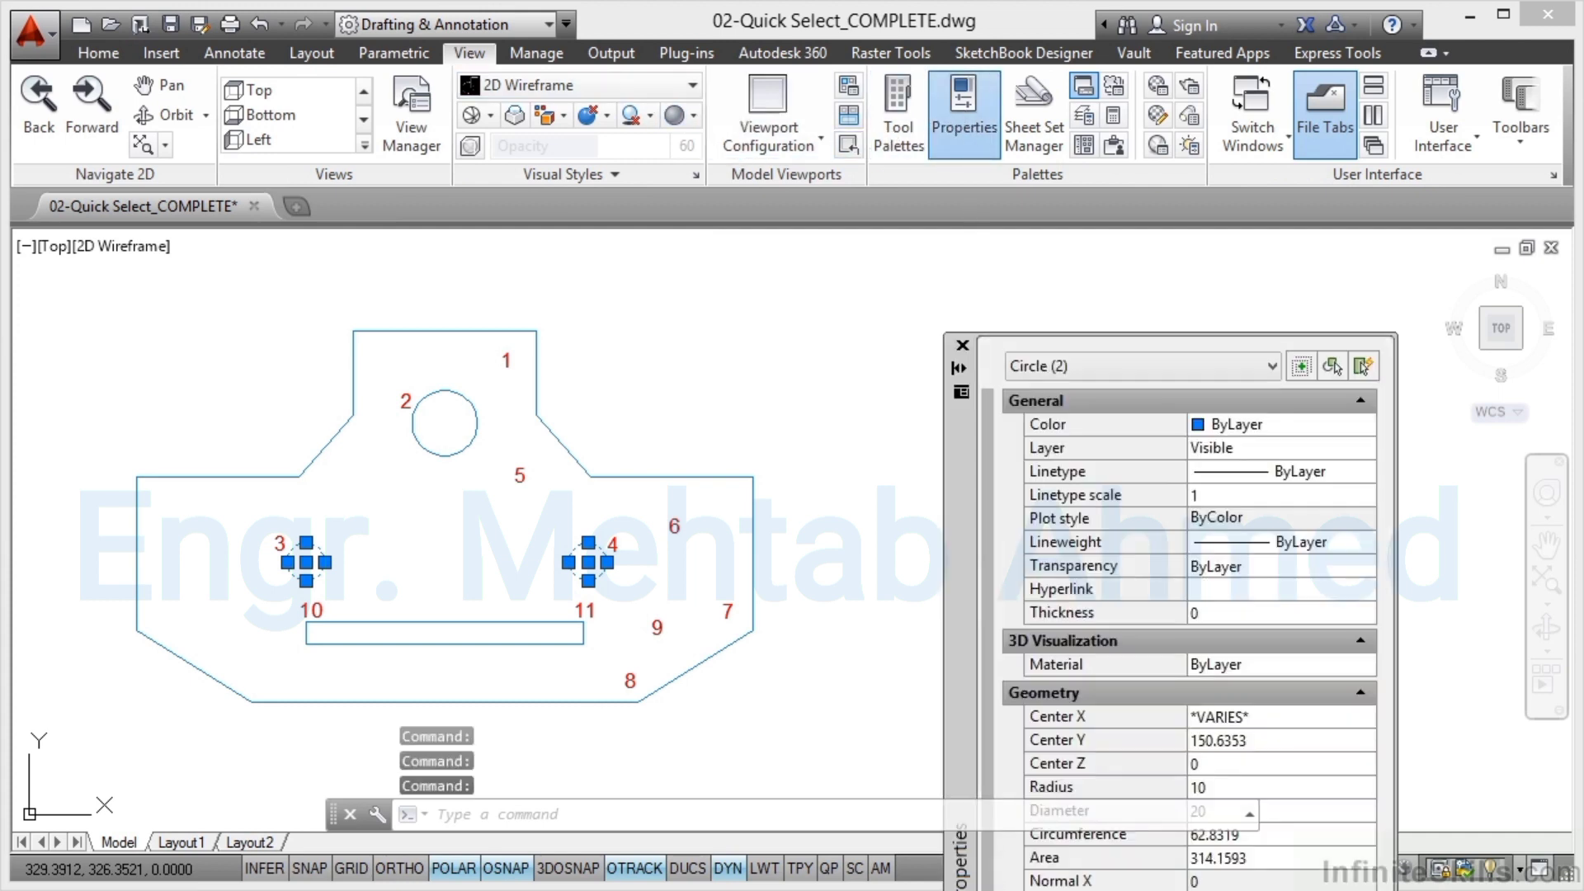
pyautogui.moveTo(962, 528); pyautogui.dragTo(915, 383)
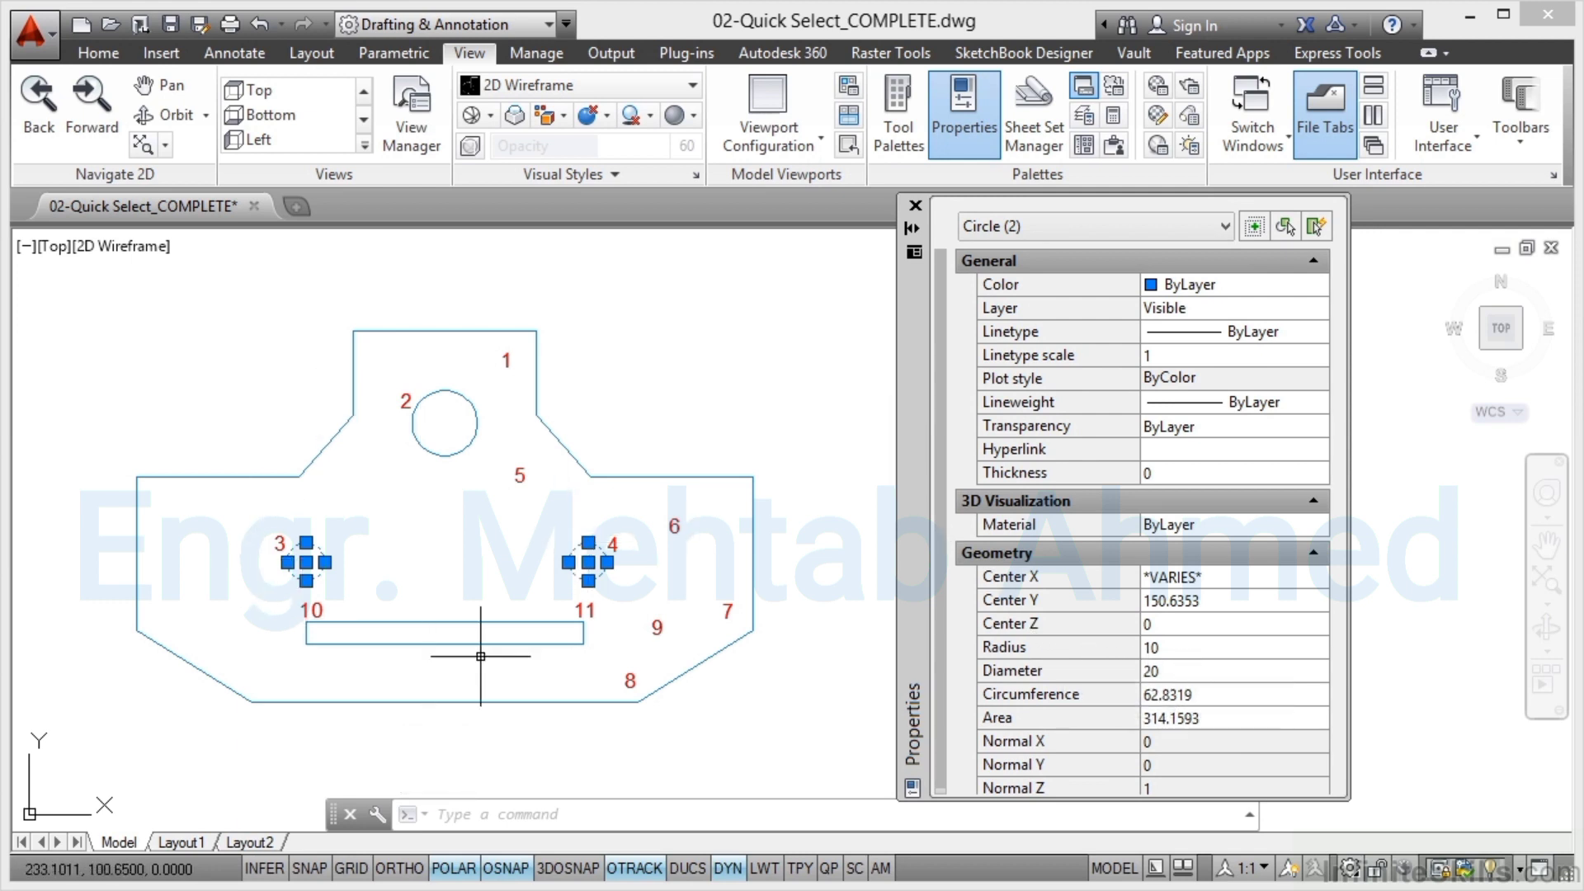
pyautogui.click(1184, 649)
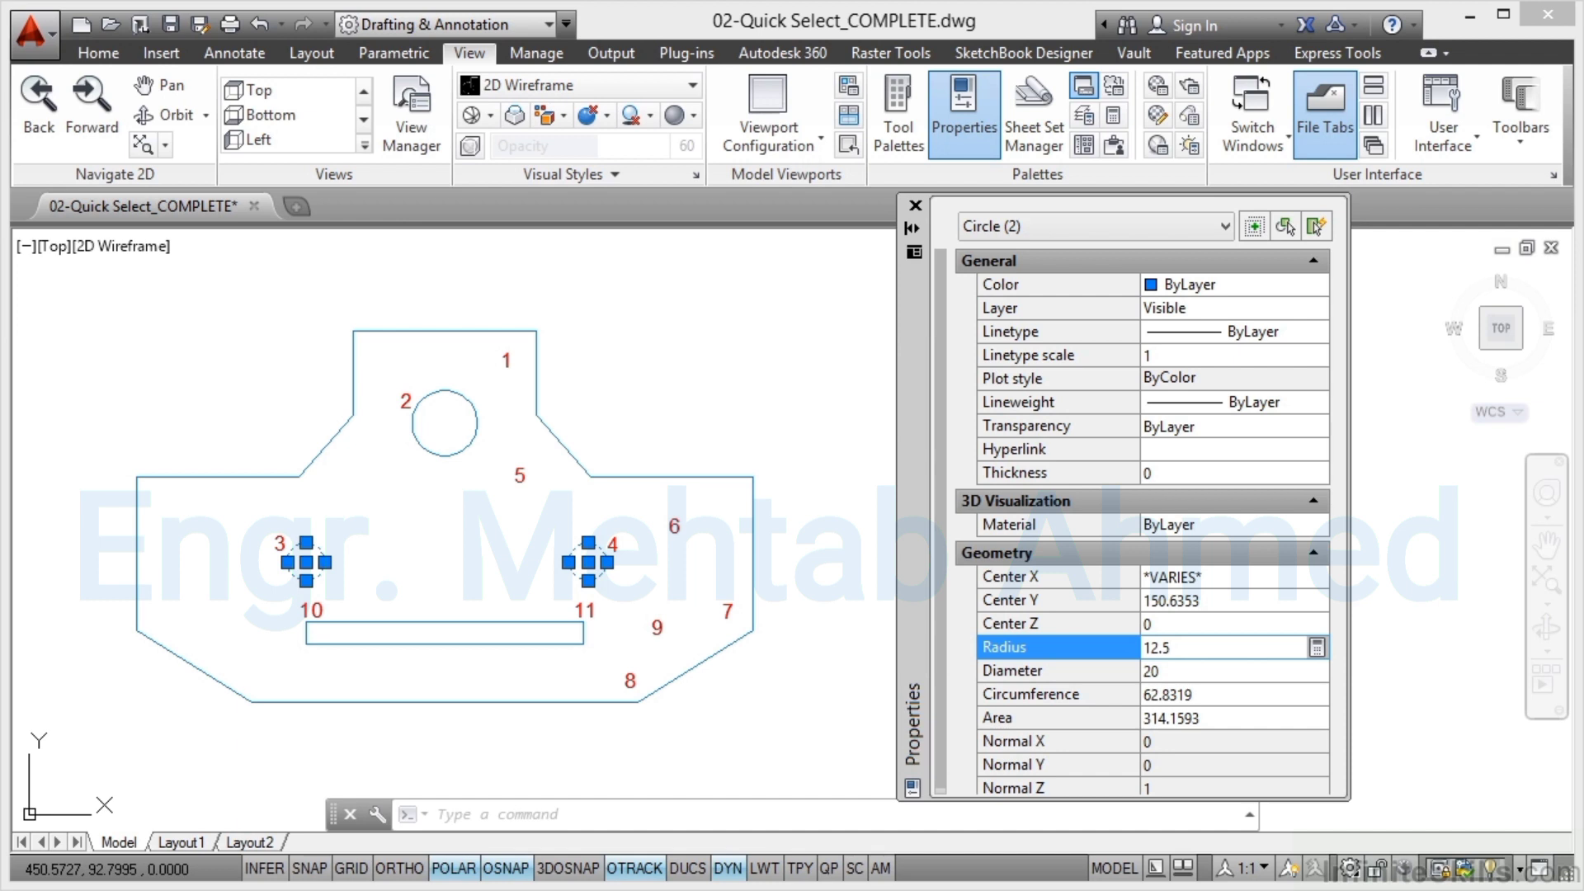
pyautogui.press('Tab')
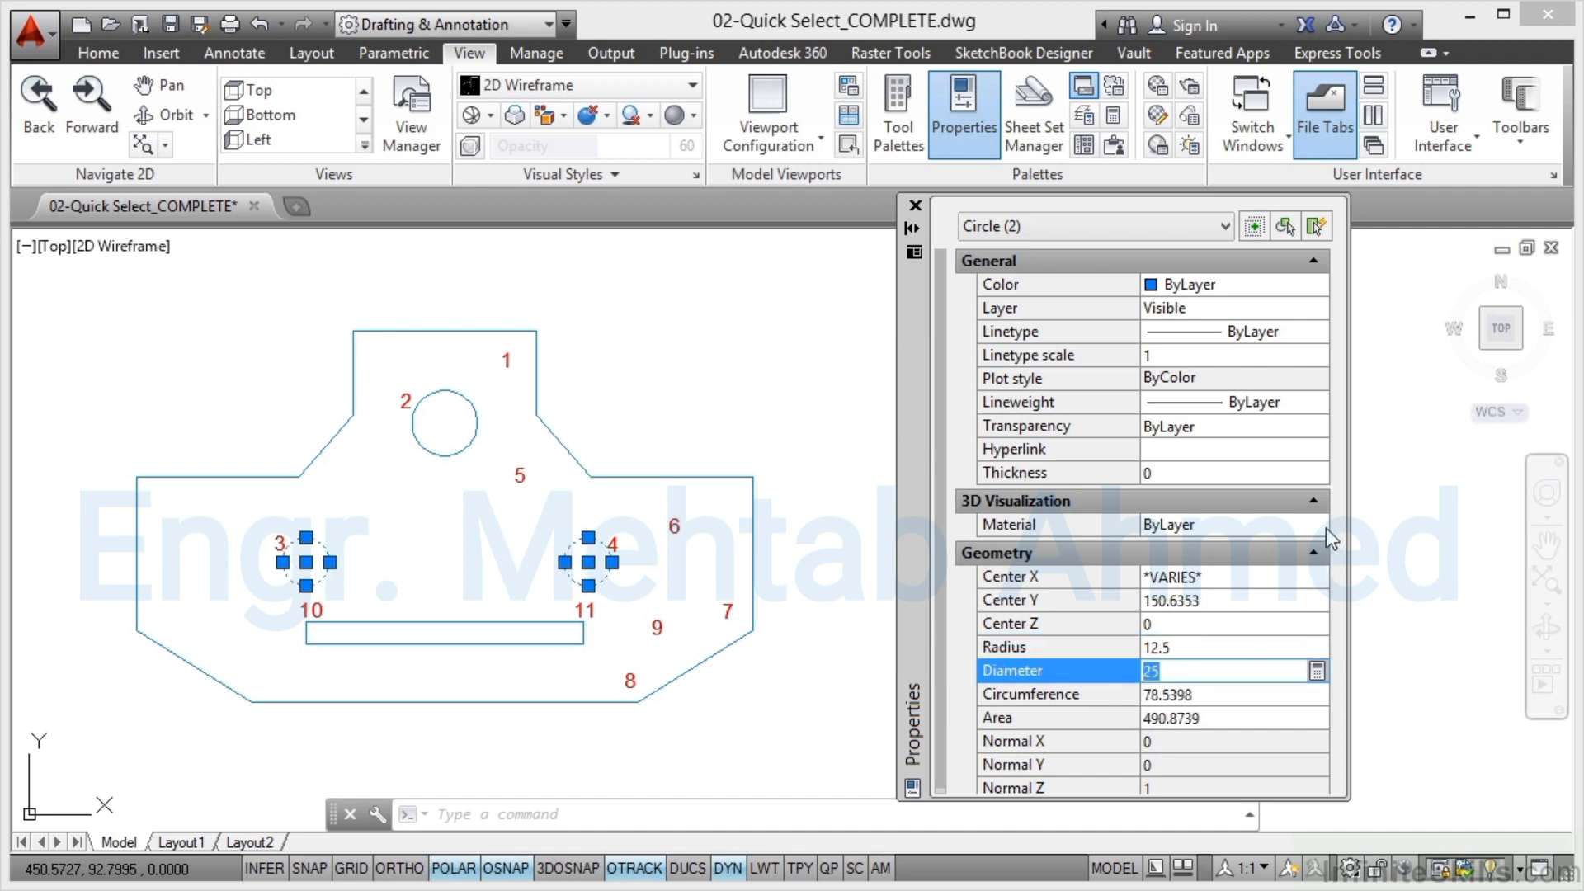
pyautogui.click(915, 205)
pyautogui.press('Escape')
pyautogui.press('Escape')
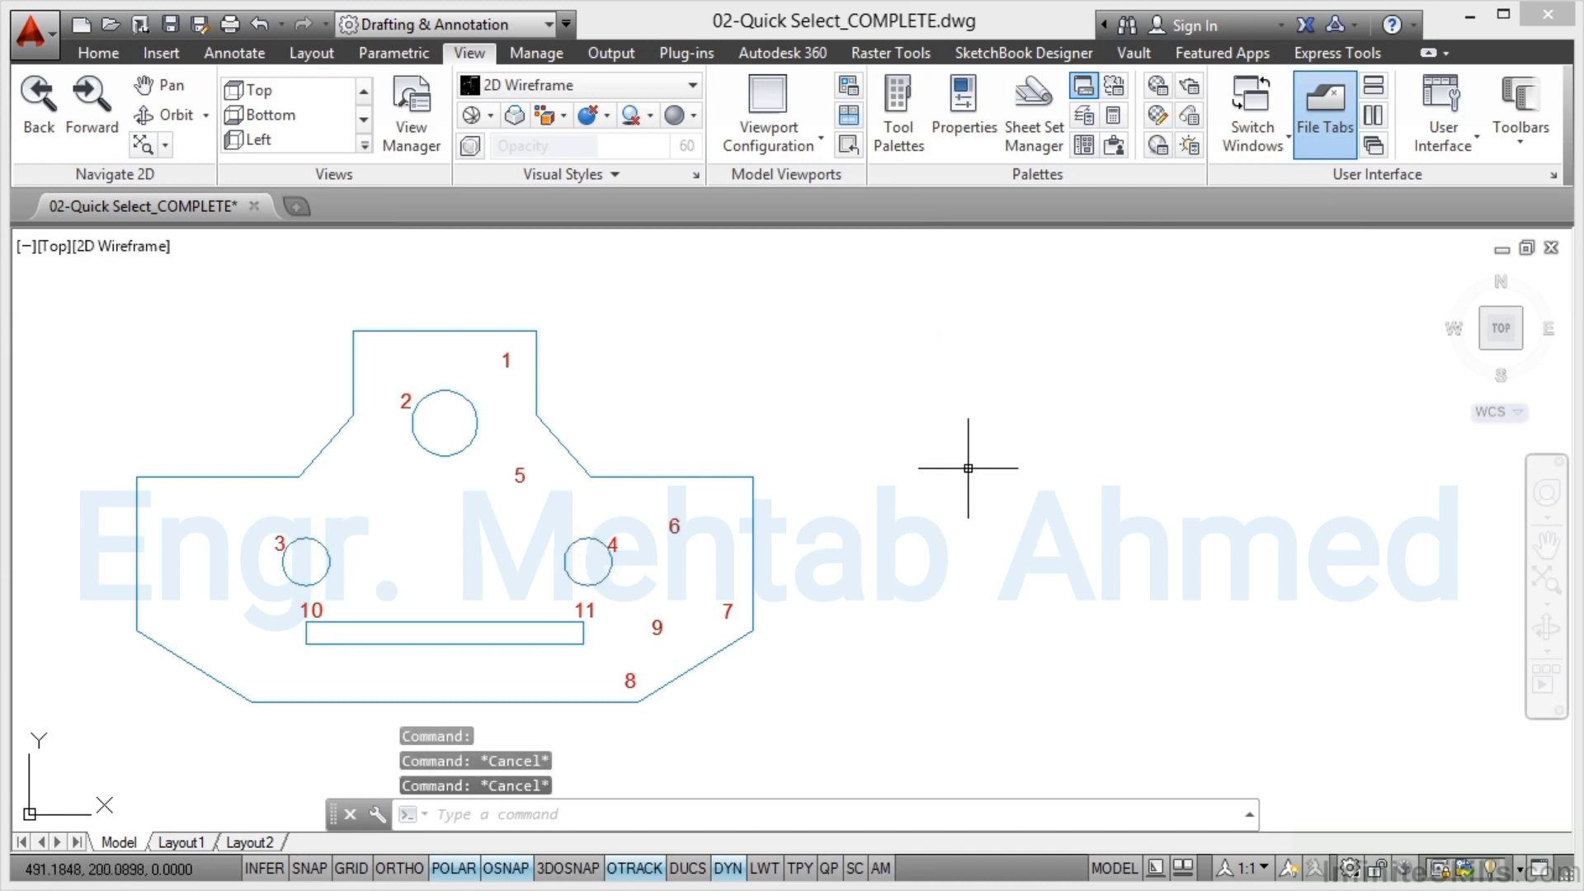
# - Select all three circles individually and filter the current selection with Quick Select, excluding circles with a radius equal to 12.5
pyautogui.click(106, 54)
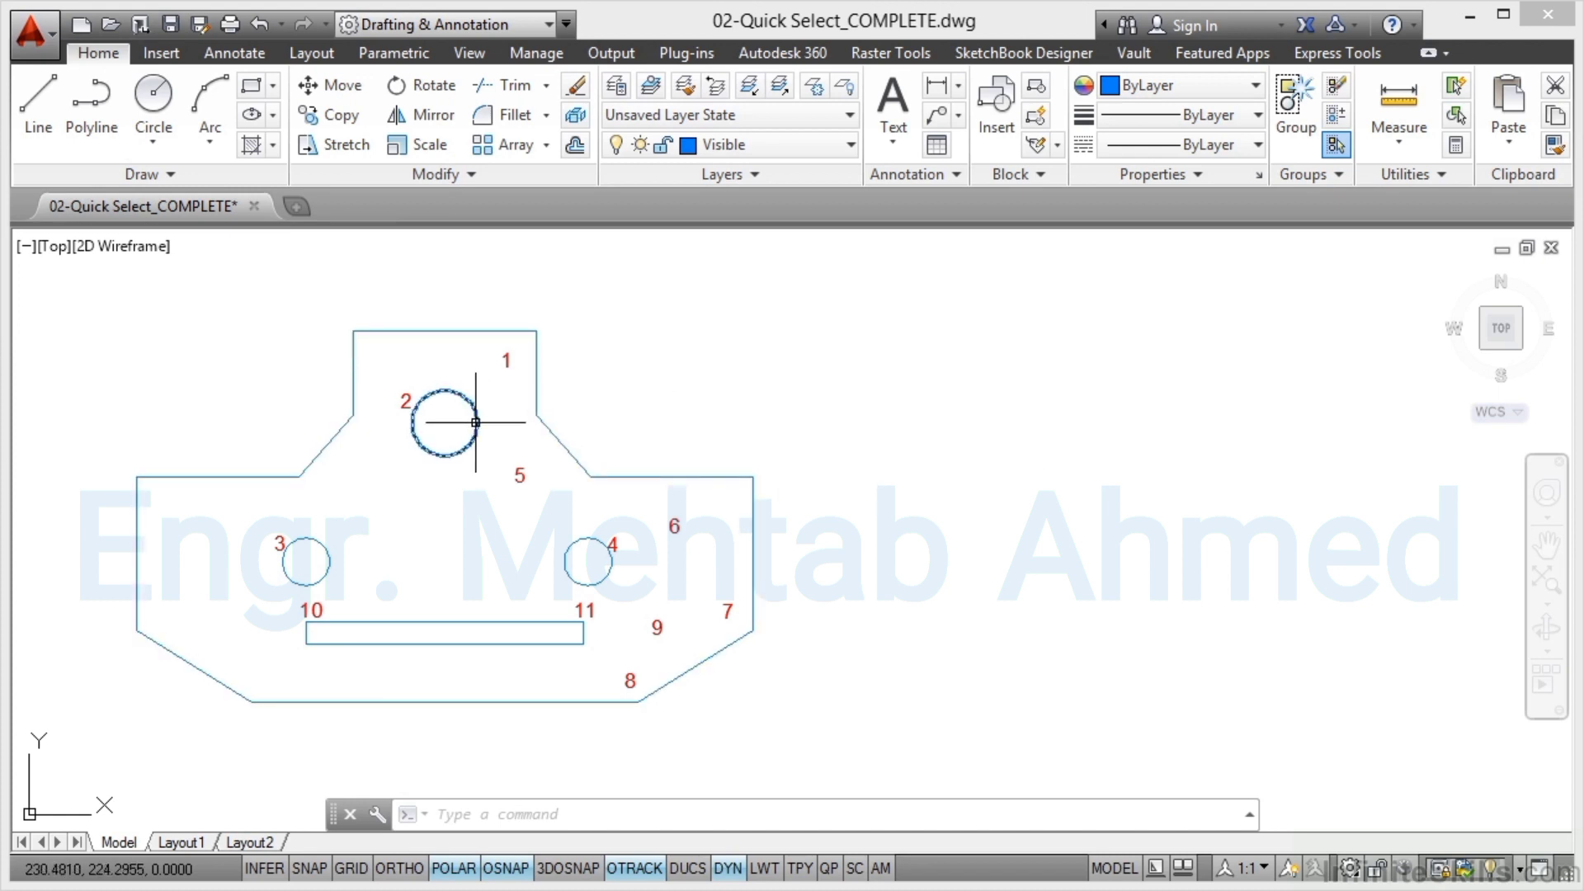
pyautogui.click(442, 455)
pyautogui.click(325, 546)
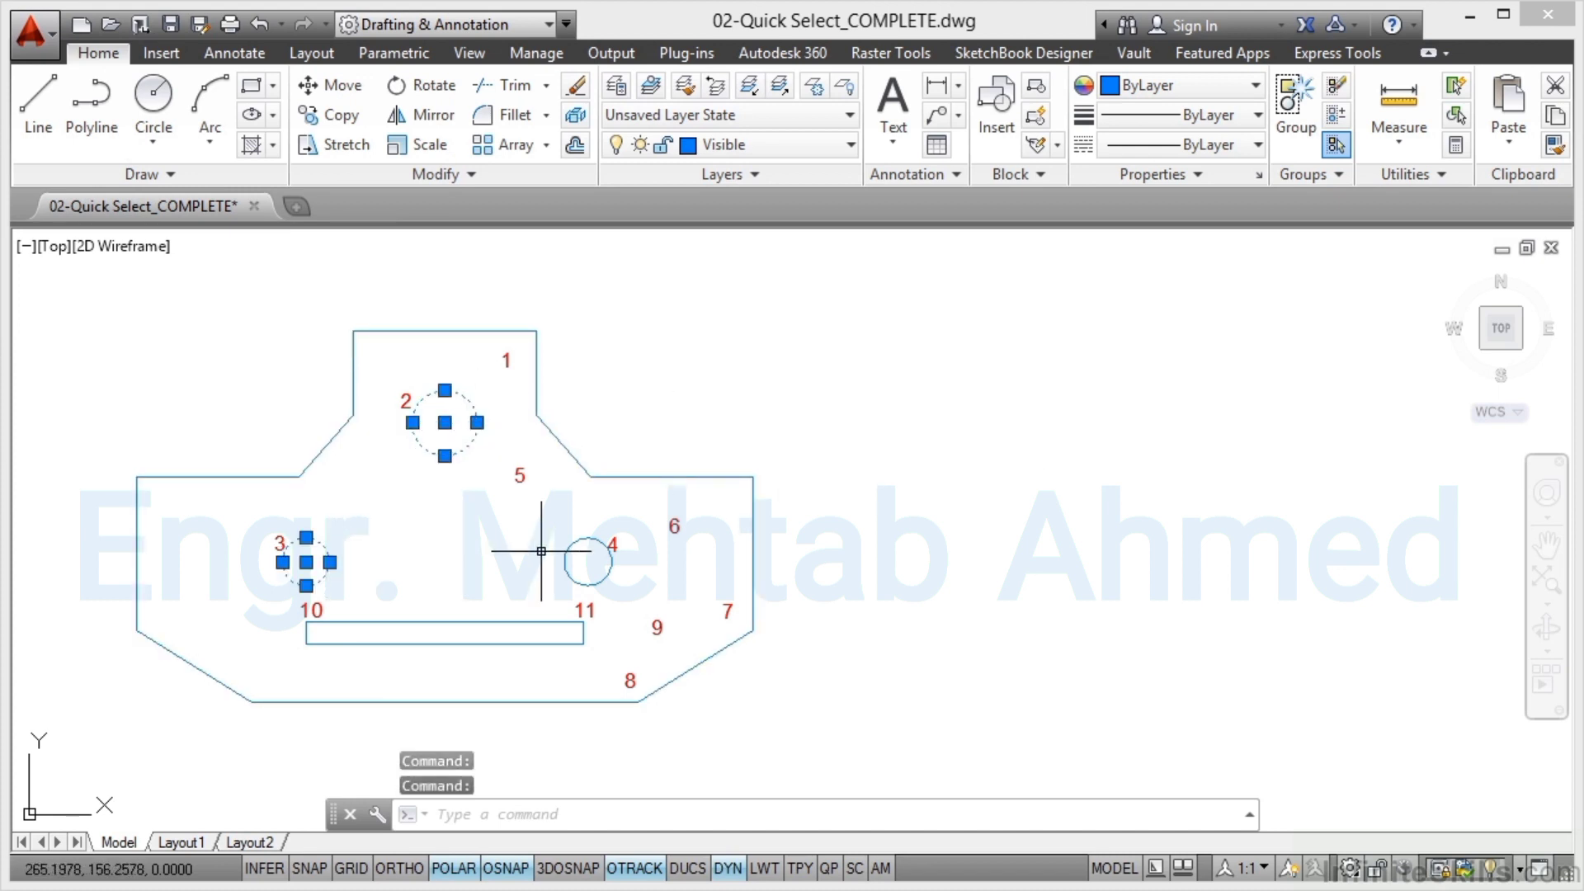
pyautogui.click(570, 544)
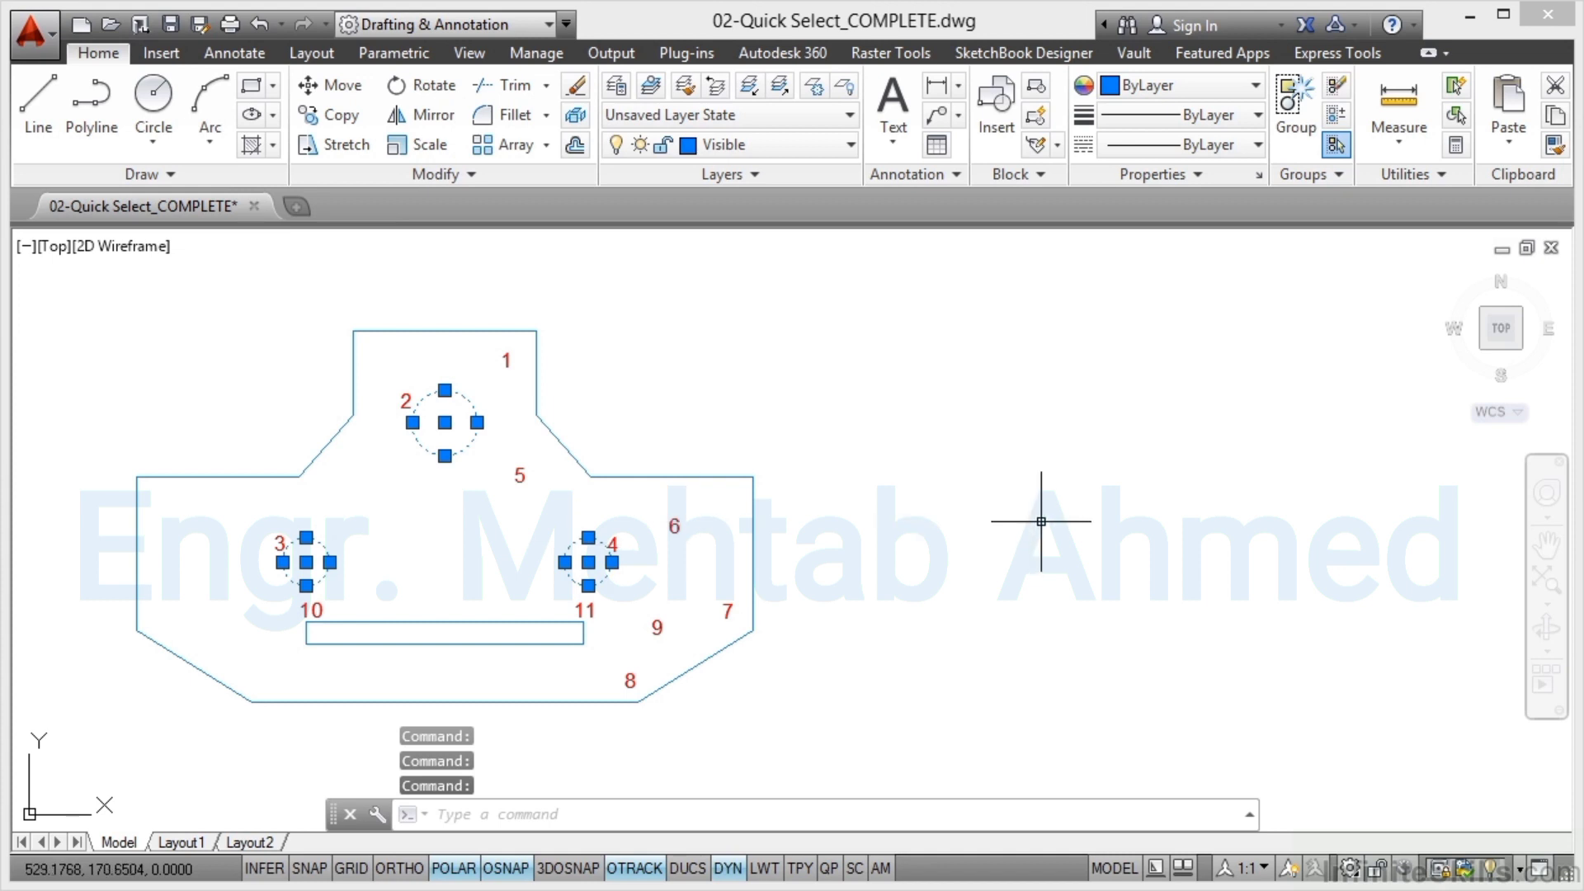
pyautogui.click(1456, 114)
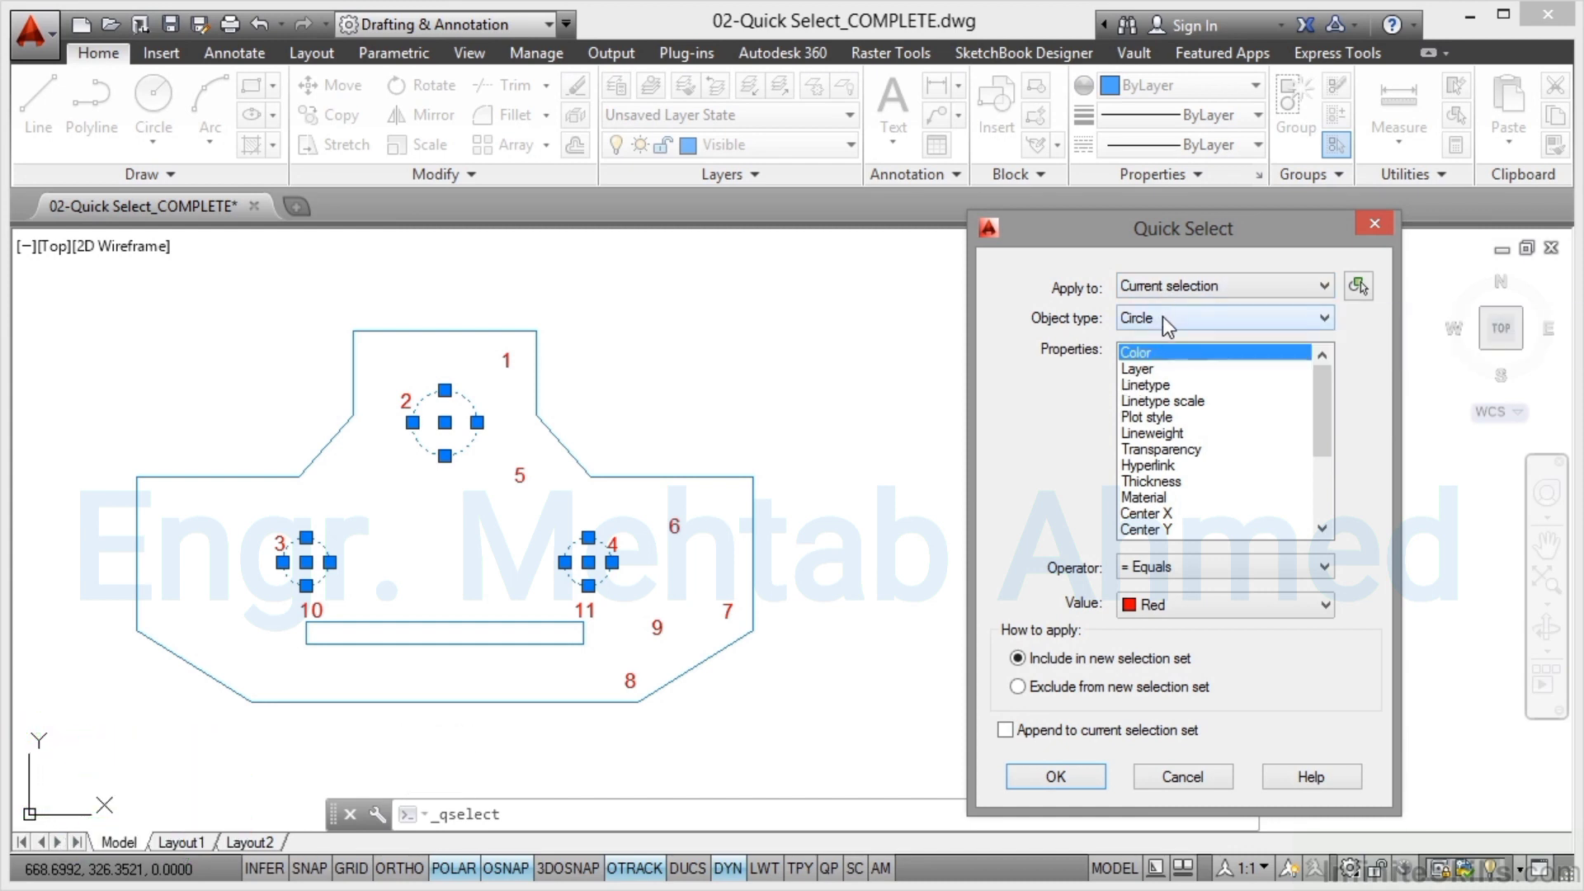
pyautogui.moveTo(1322, 408); pyautogui.dragTo(1325, 443)
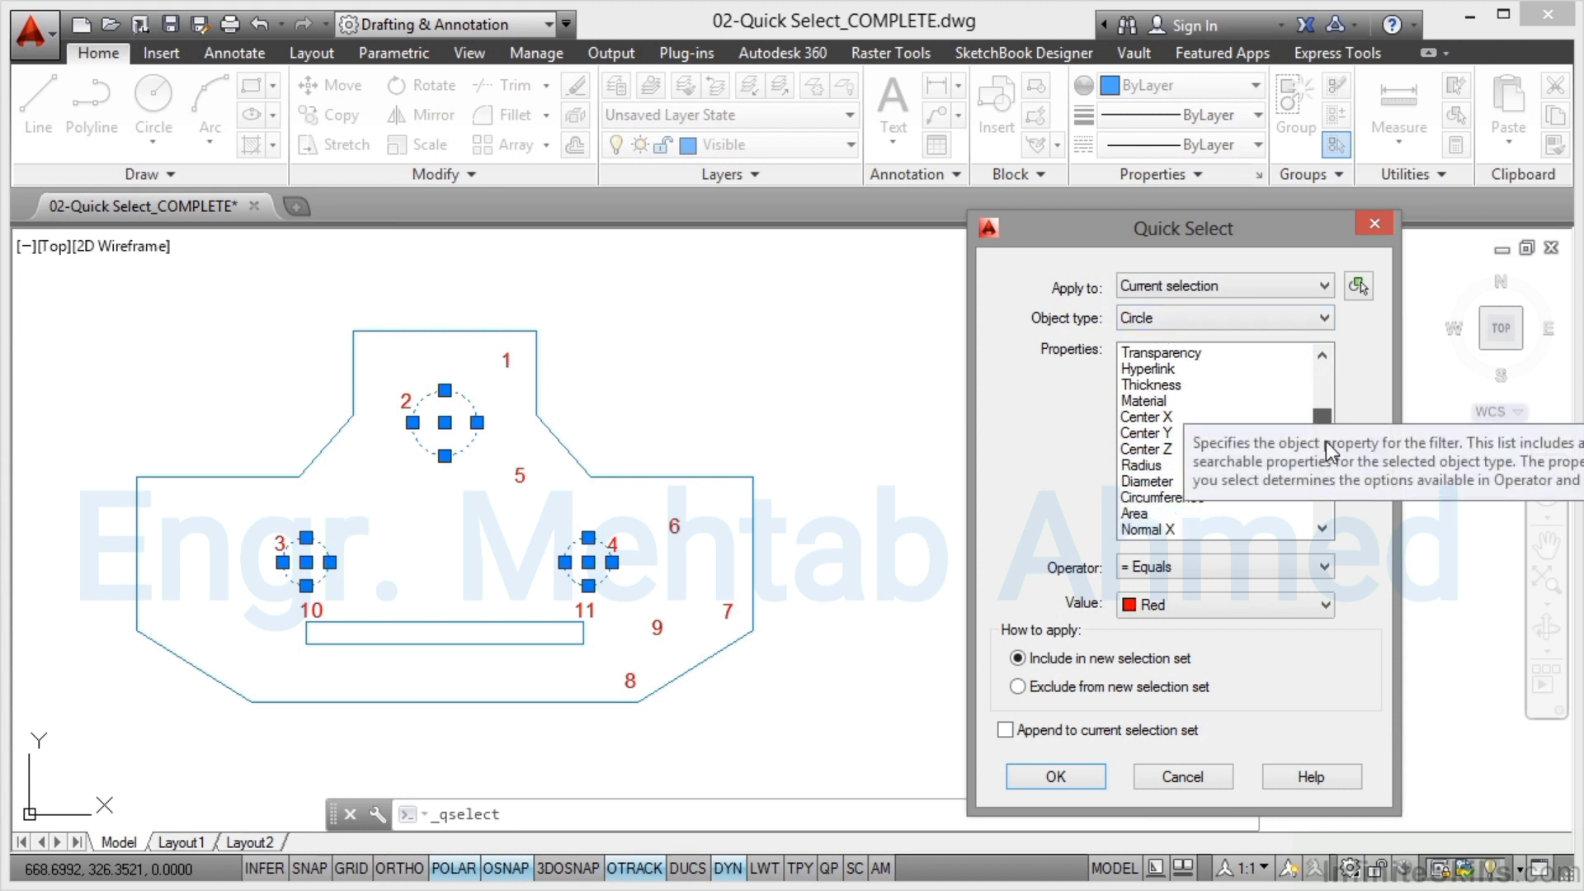
pyautogui.click(1155, 465)
pyautogui.click(1169, 603)
pyautogui.write('12.5')
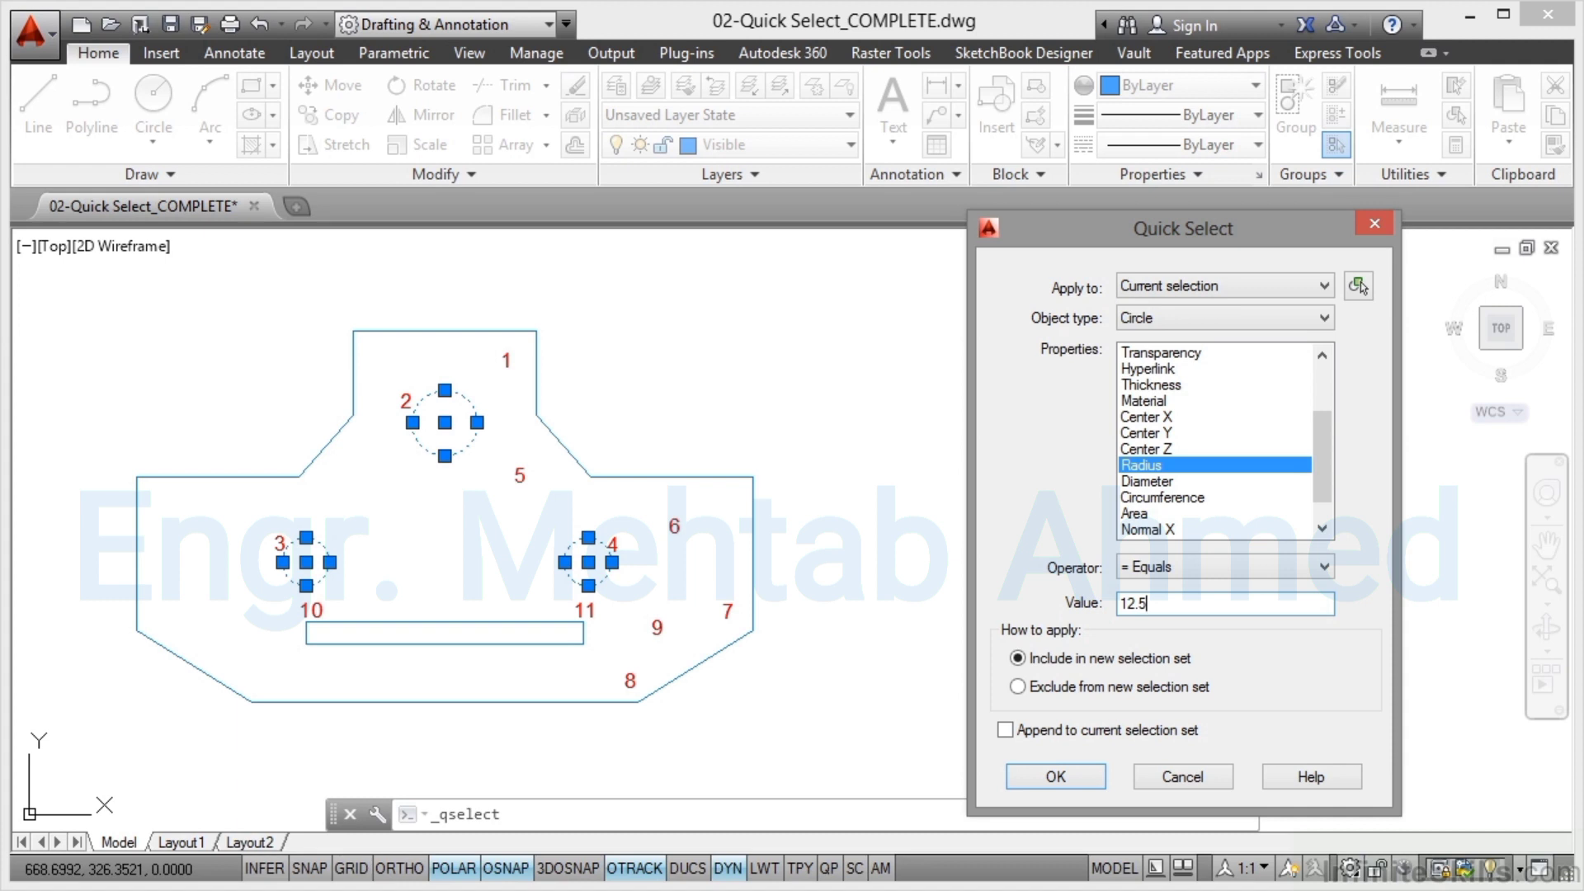
pyautogui.click(1033, 689)
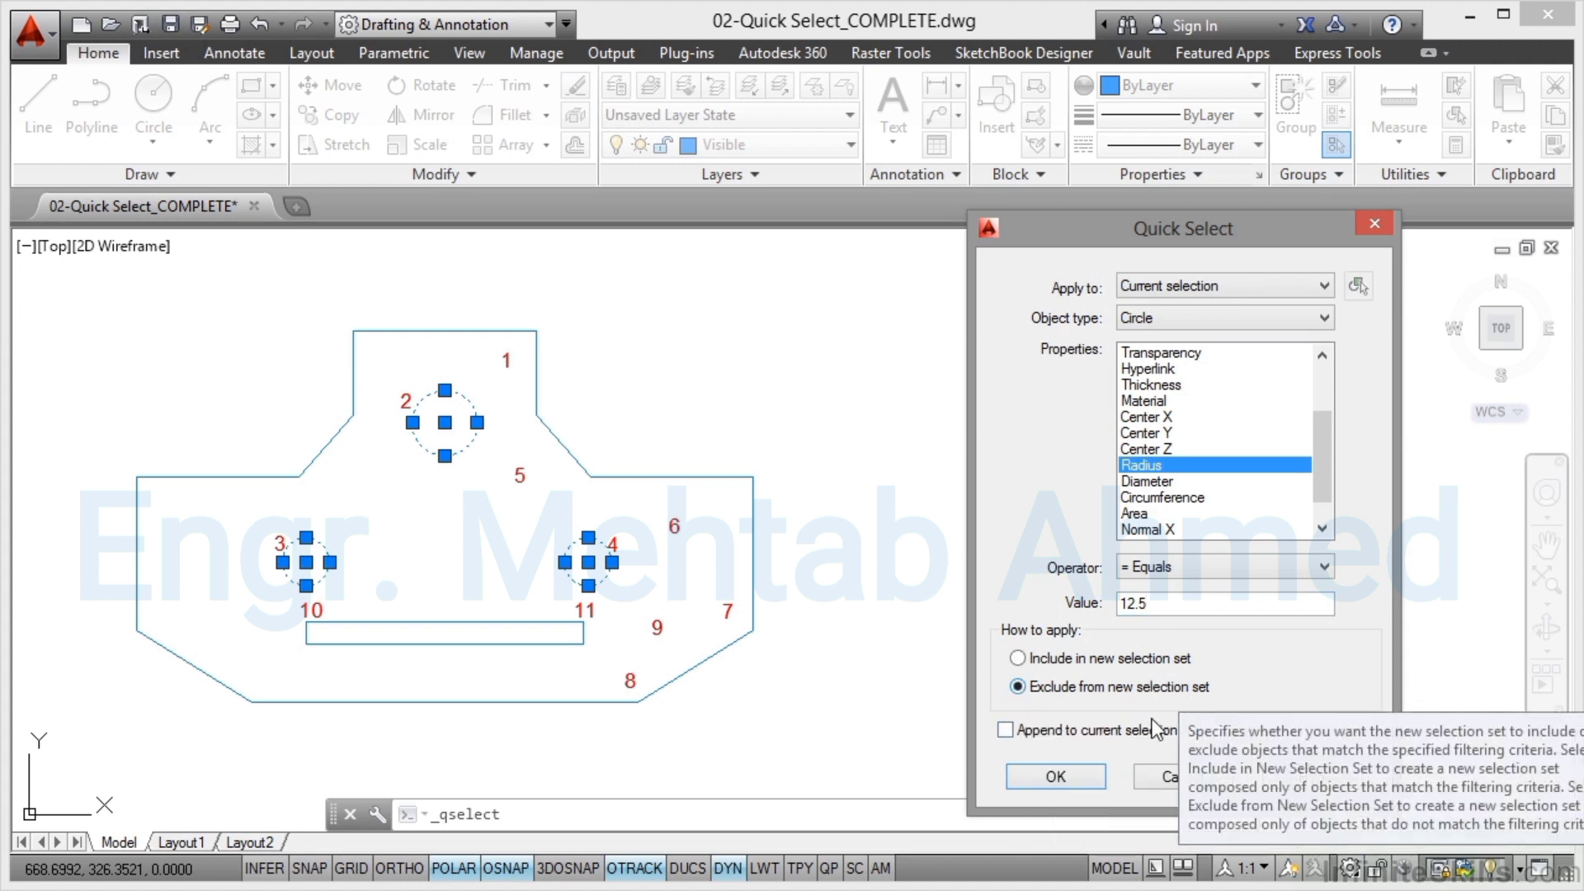
pyautogui.click(1072, 776)
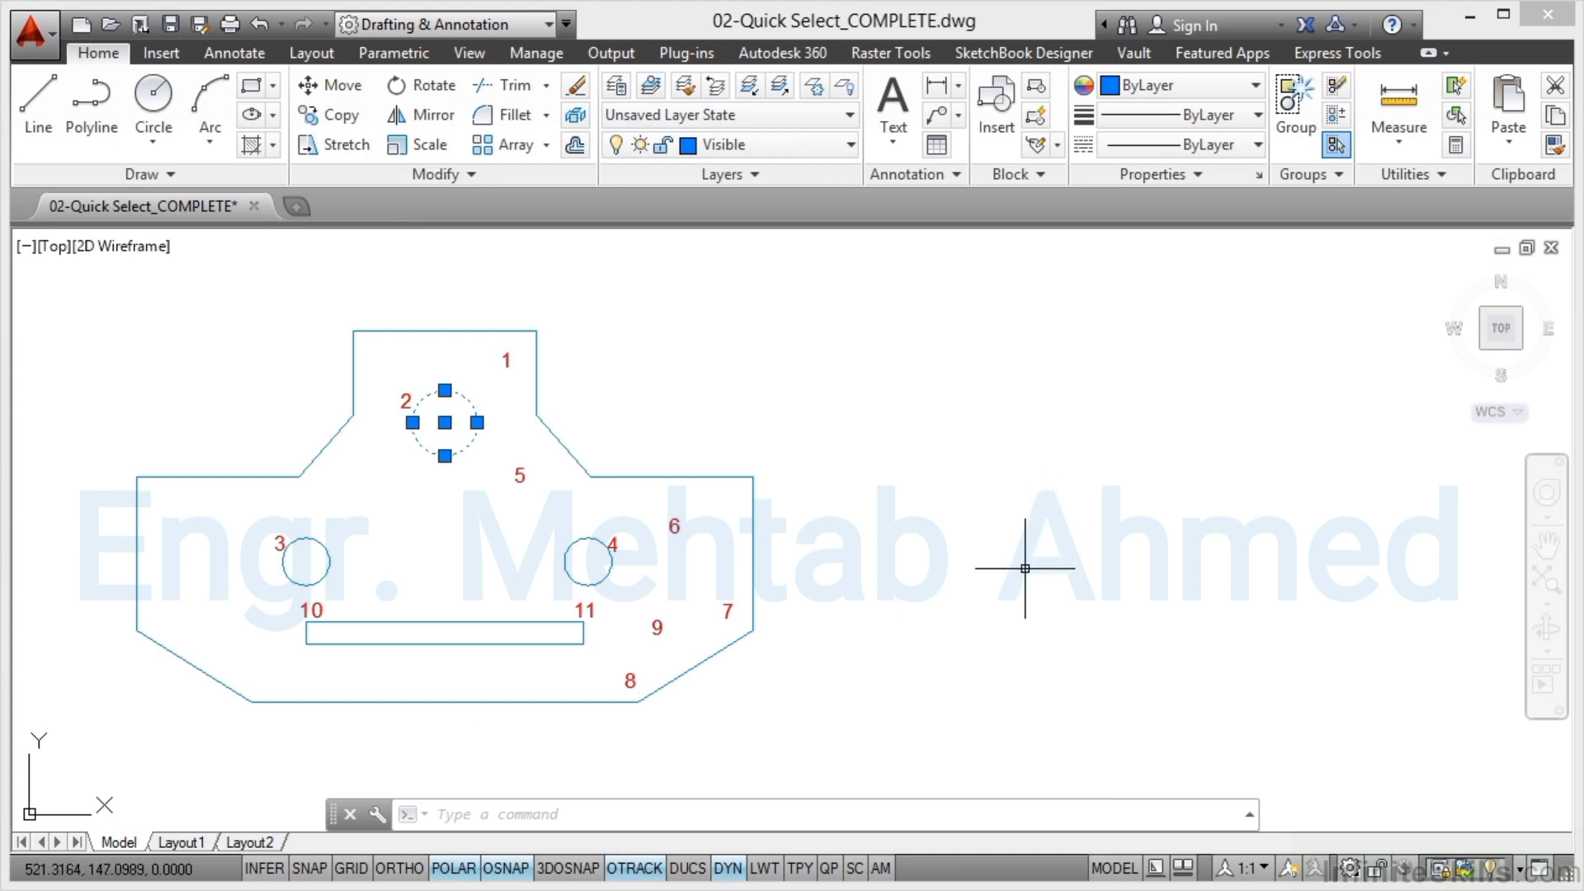
# - Quick-select the circles in the entire drawing with radius equal to 12.5 and append them to the current selection set
pyautogui.click(1457, 86)
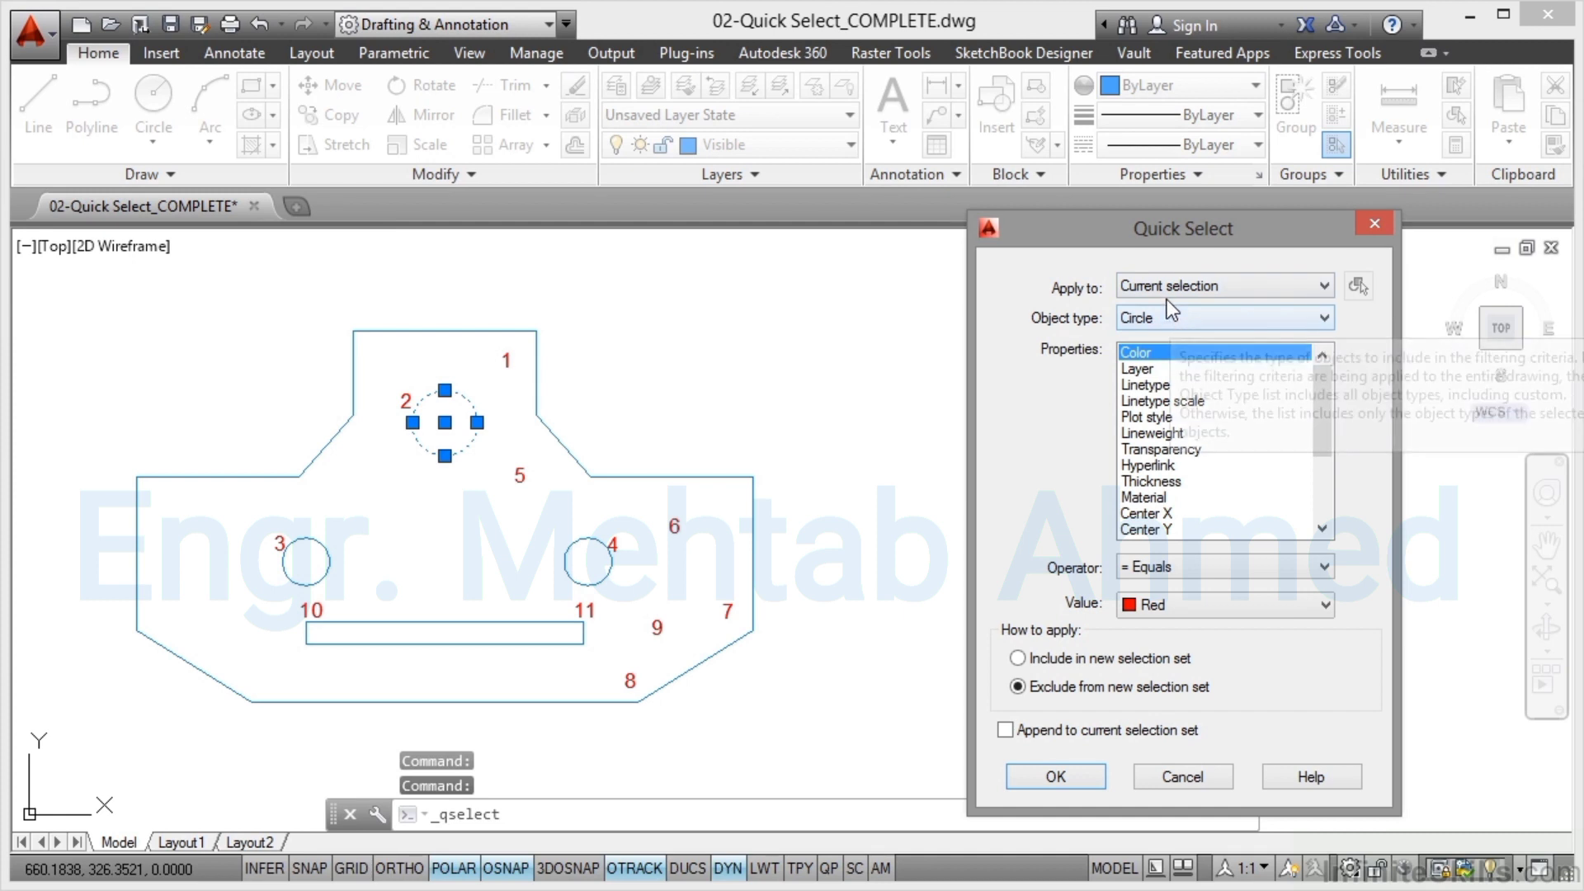
pyautogui.click(1323, 284)
pyautogui.click(1219, 303)
pyautogui.click(1220, 320)
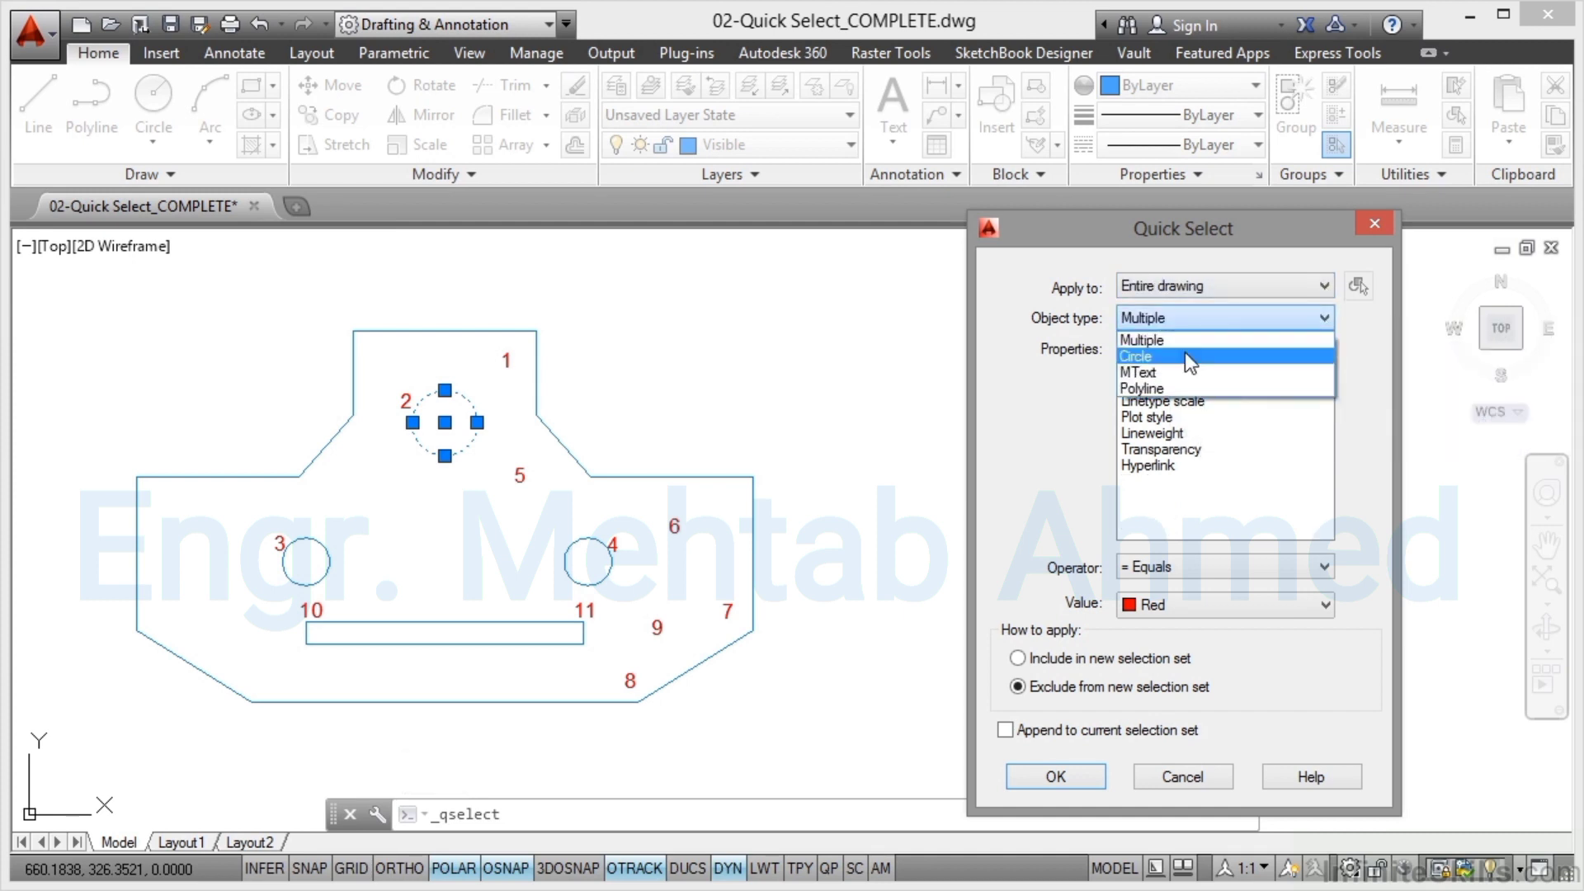
pyautogui.click(1185, 353)
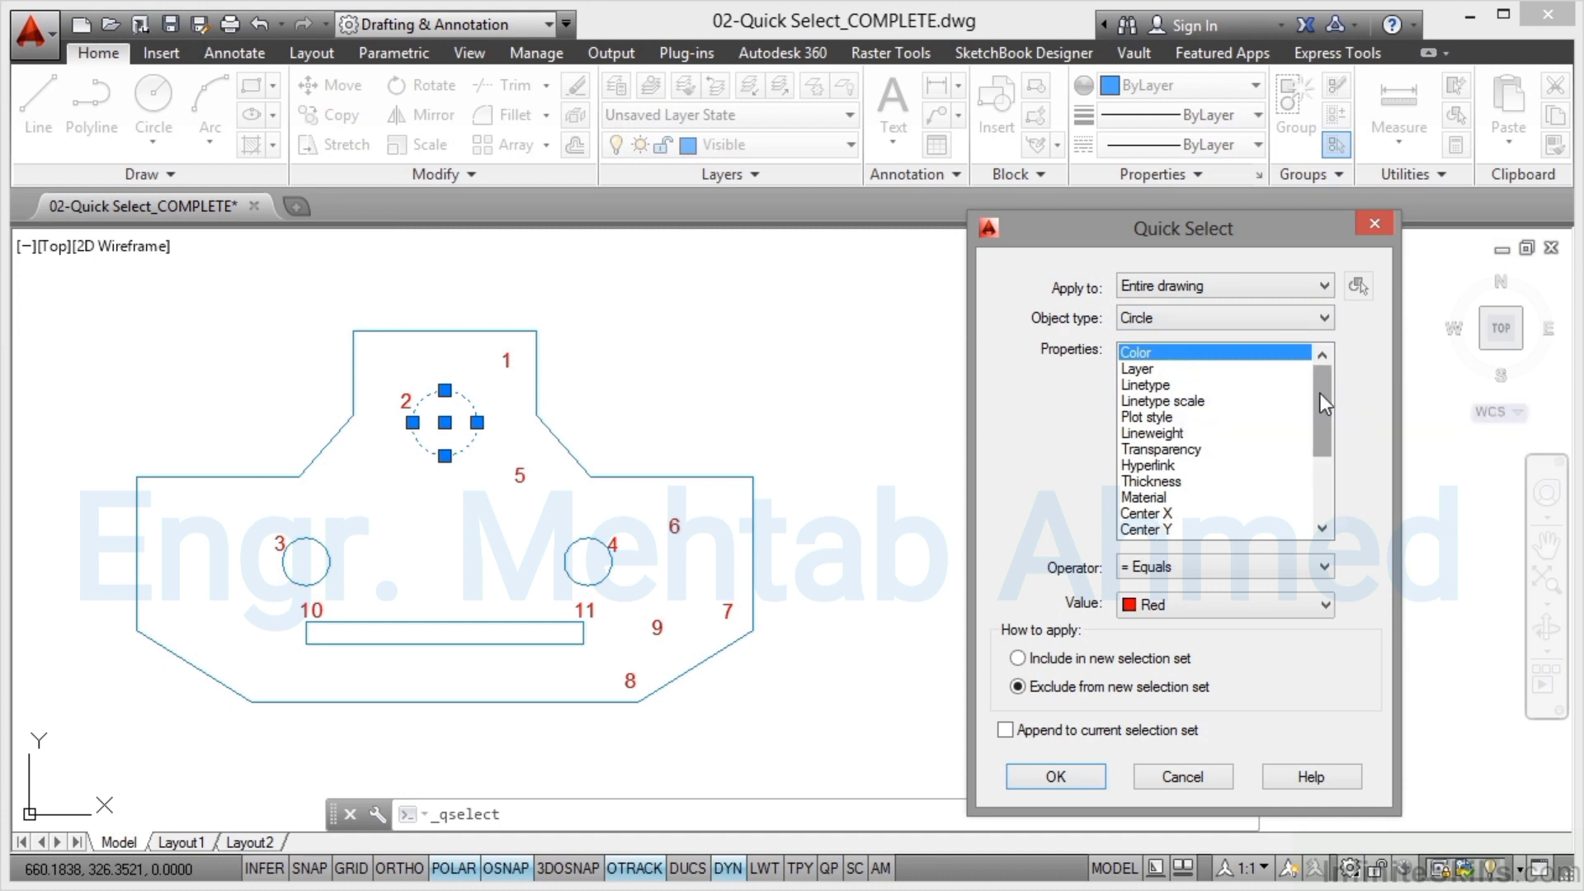
pyautogui.moveTo(1320, 393); pyautogui.dragTo(1320, 442)
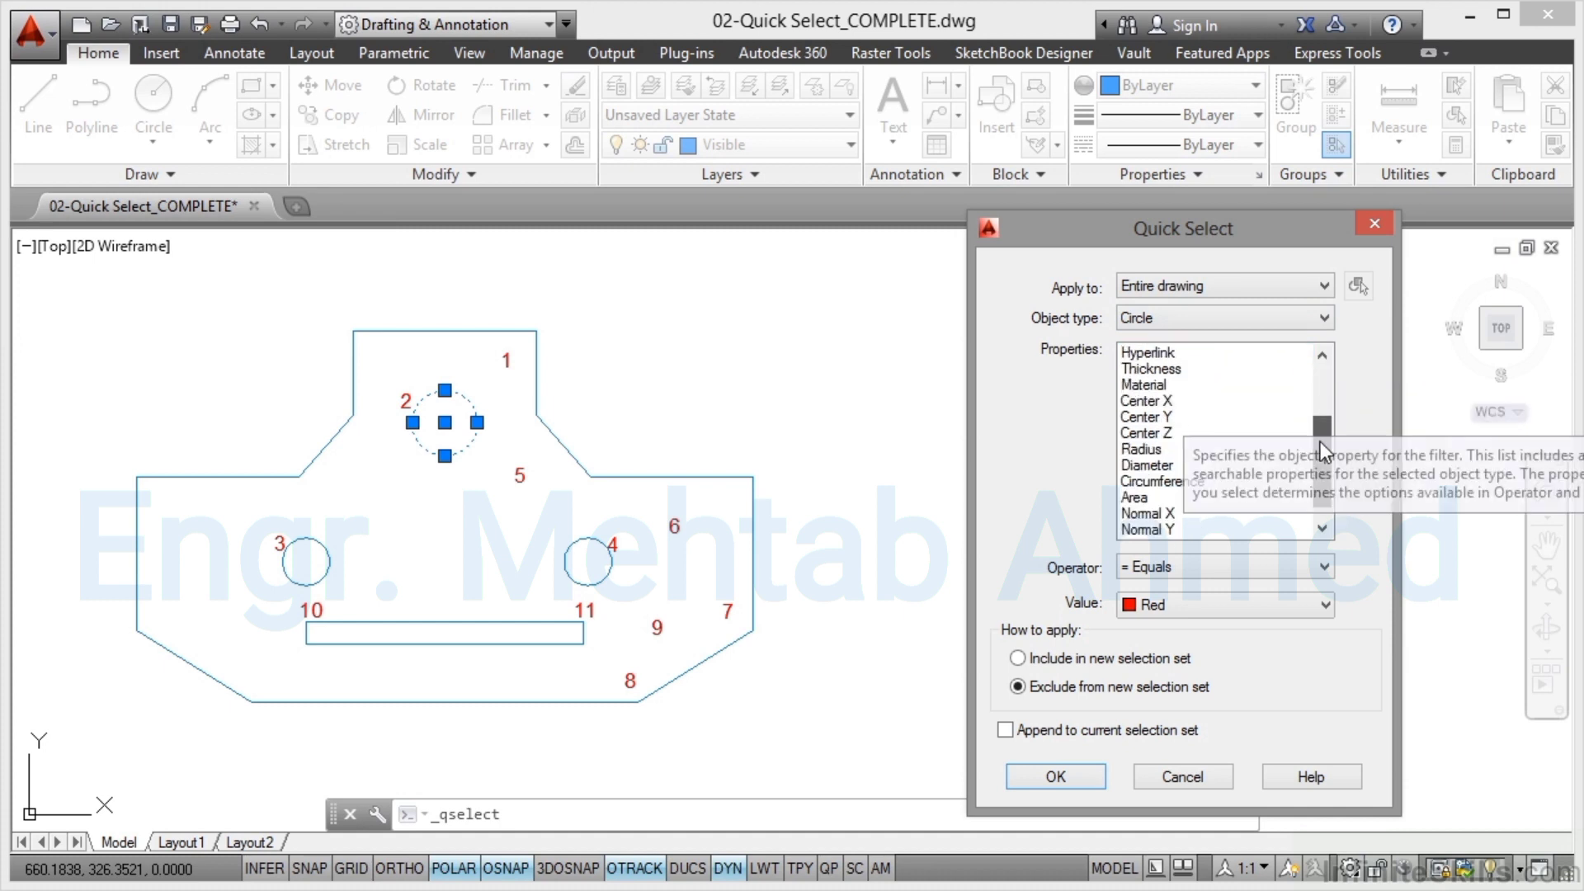
pyautogui.click(1173, 611)
pyautogui.write('12.5')
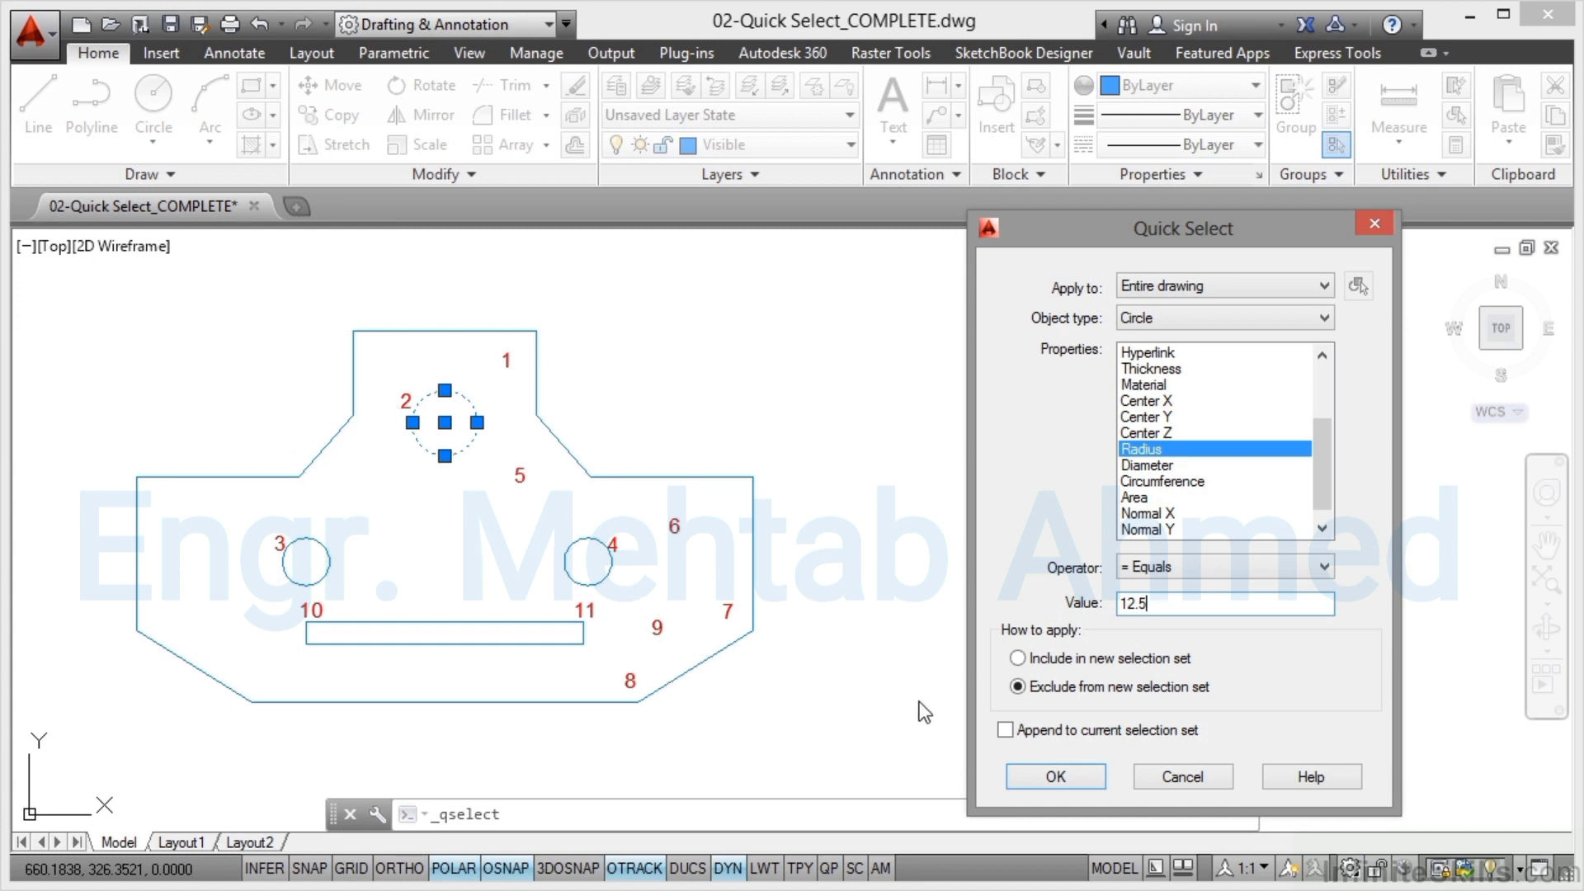
pyautogui.click(1018, 658)
pyautogui.click(1004, 729)
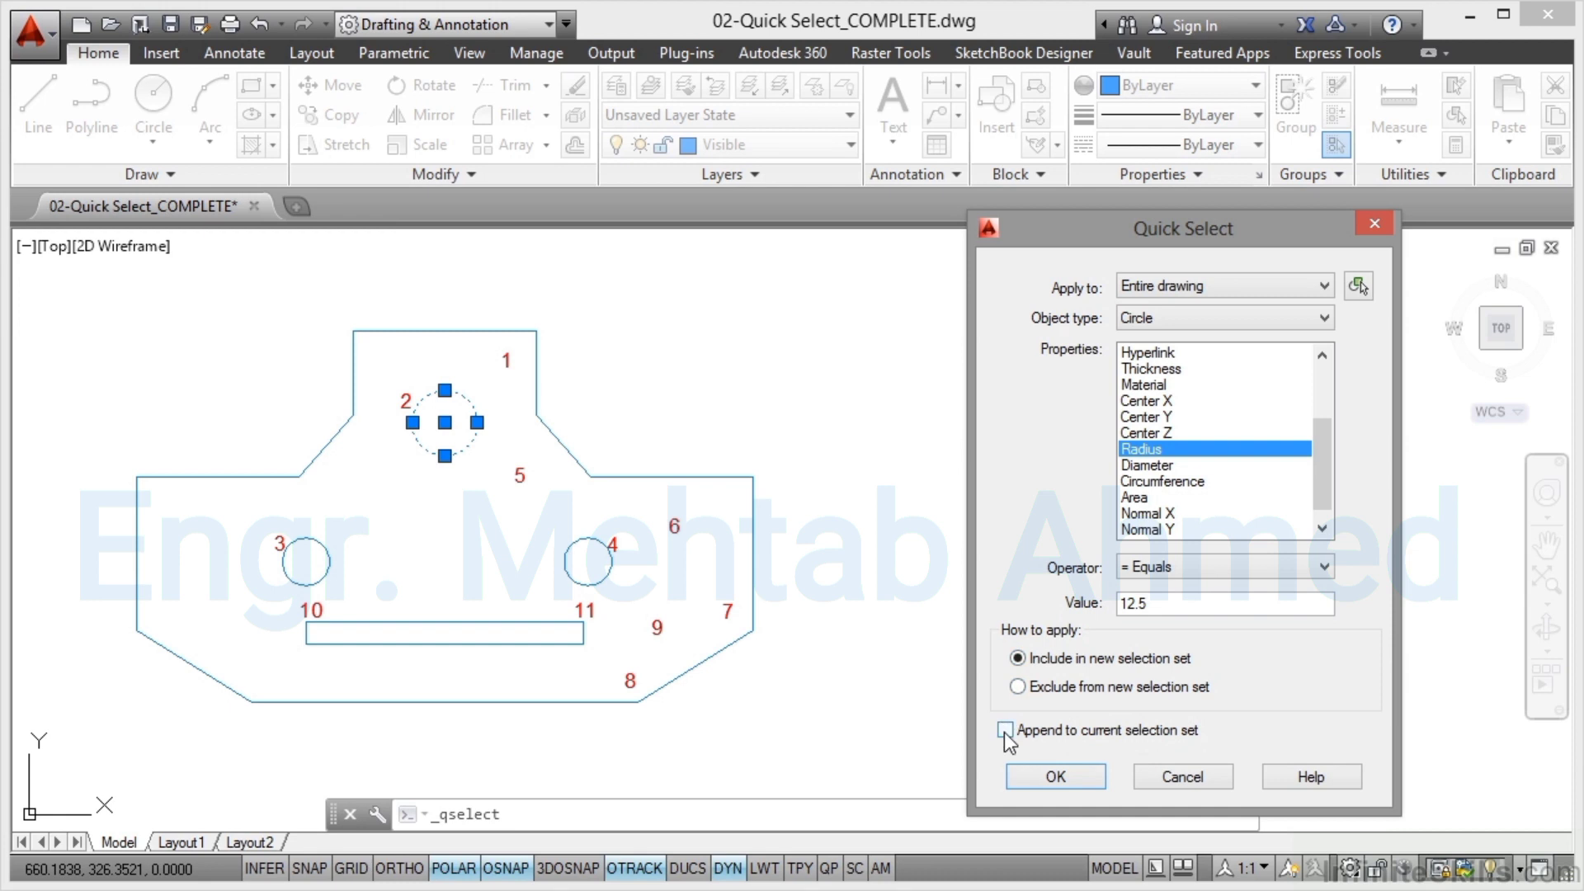
pyautogui.click(1054, 778)
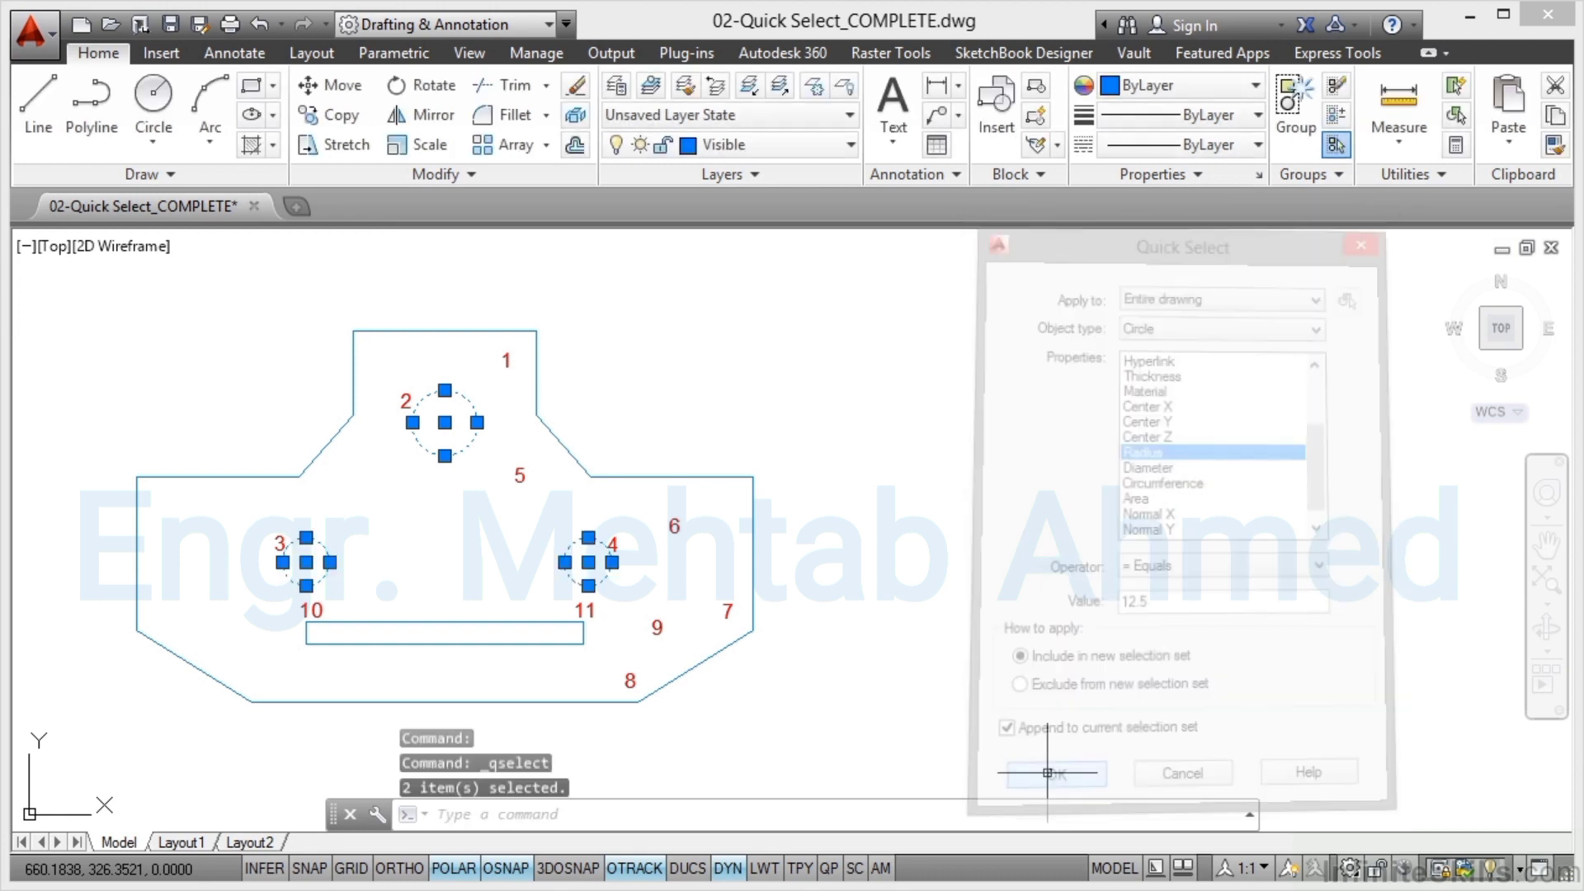